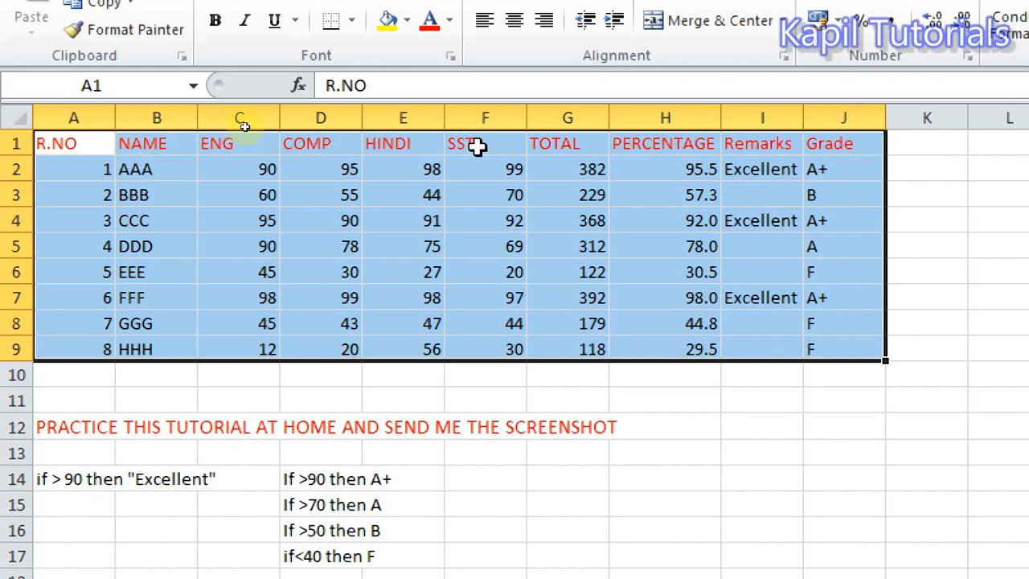
- Examine the Percentage, Remarks and Grade headings and check the percentage of each student in rows 2 to 9
{"action": "left_click", "coordinate": [673, 144]}
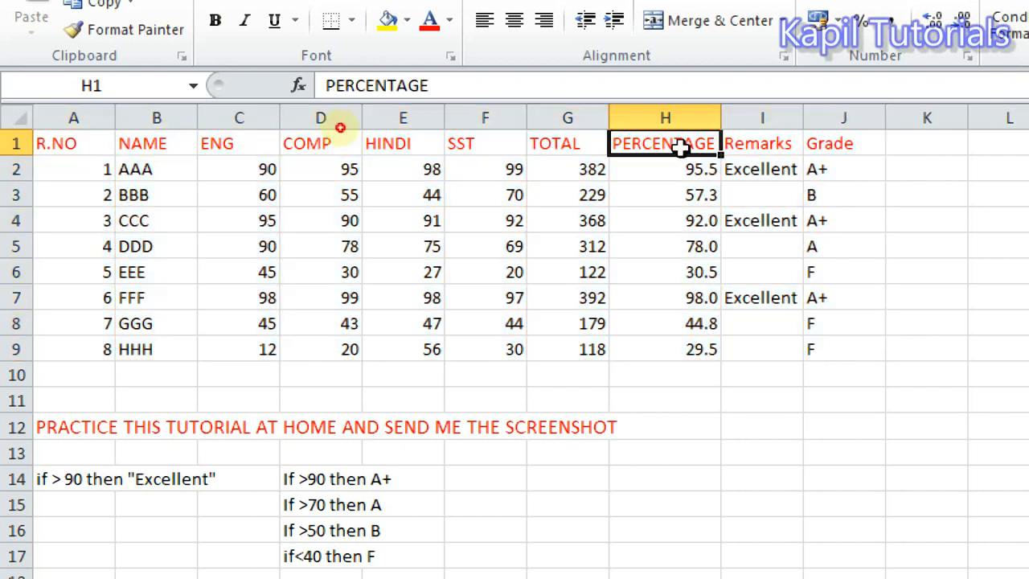
{"action": "left_click", "coordinate": [751, 147]}
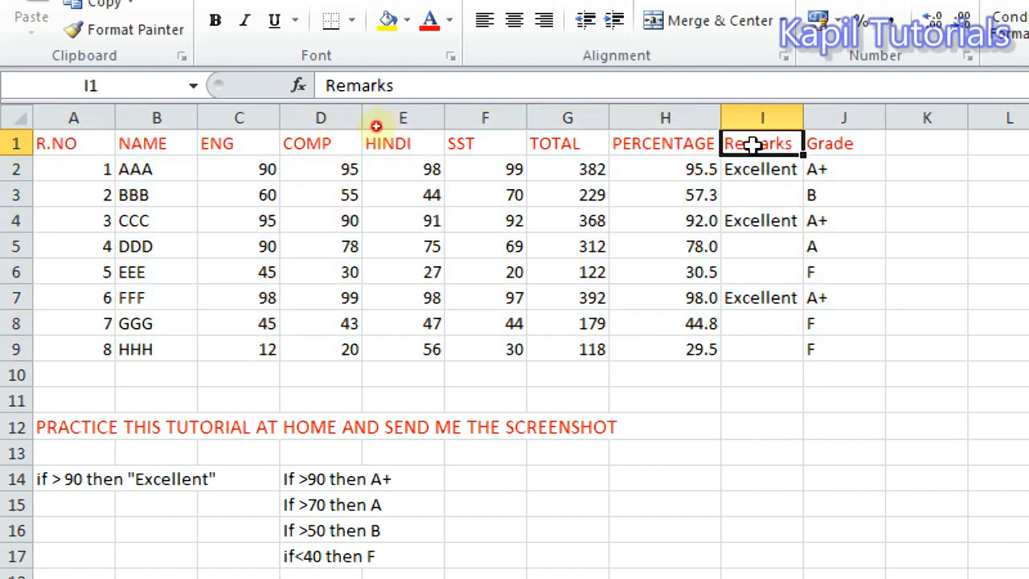
{"action": "left_click", "coordinate": [828, 144]}
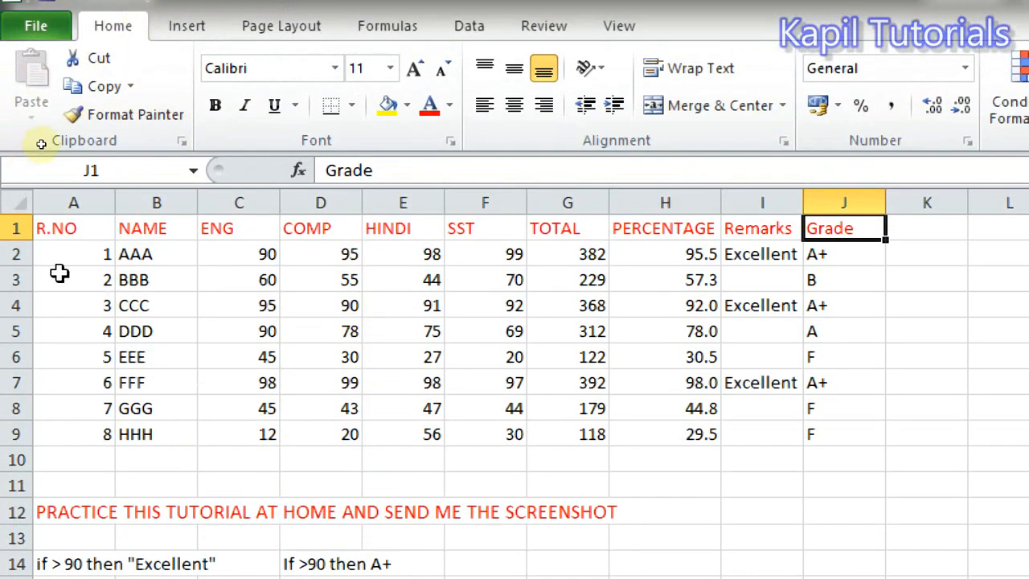
{"action": "left_click", "coordinate": [704, 252]}
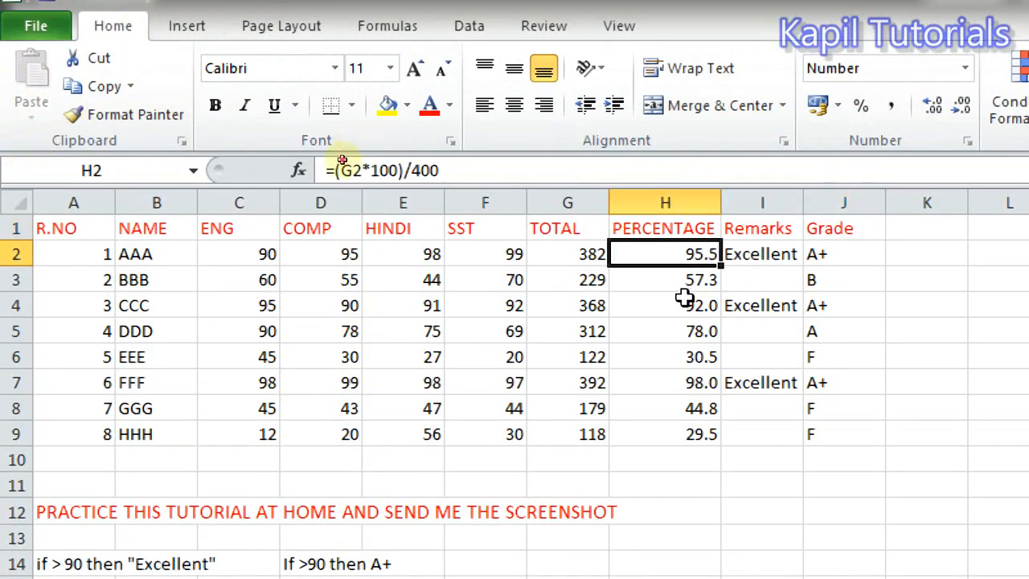
{"action": "left_click", "coordinate": [682, 306]}
{"action": "left_click", "coordinate": [666, 383]}
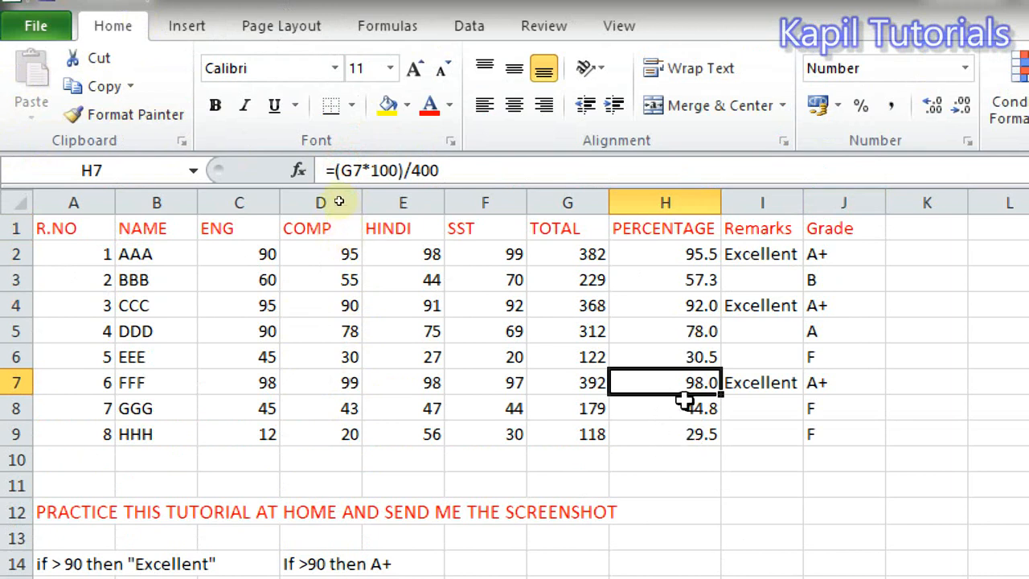
{"action": "left_click", "coordinate": [672, 358]}
{"action": "left_click", "coordinate": [675, 330]}
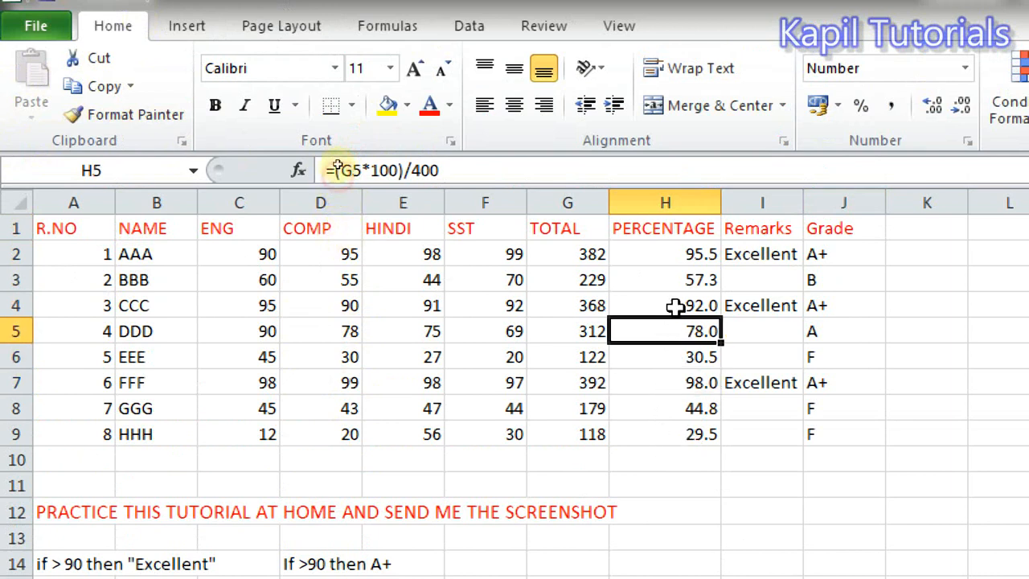
{"action": "left_click", "coordinate": [673, 304]}
{"action": "left_click", "coordinate": [676, 279]}
{"action": "left_click", "coordinate": [674, 254]}
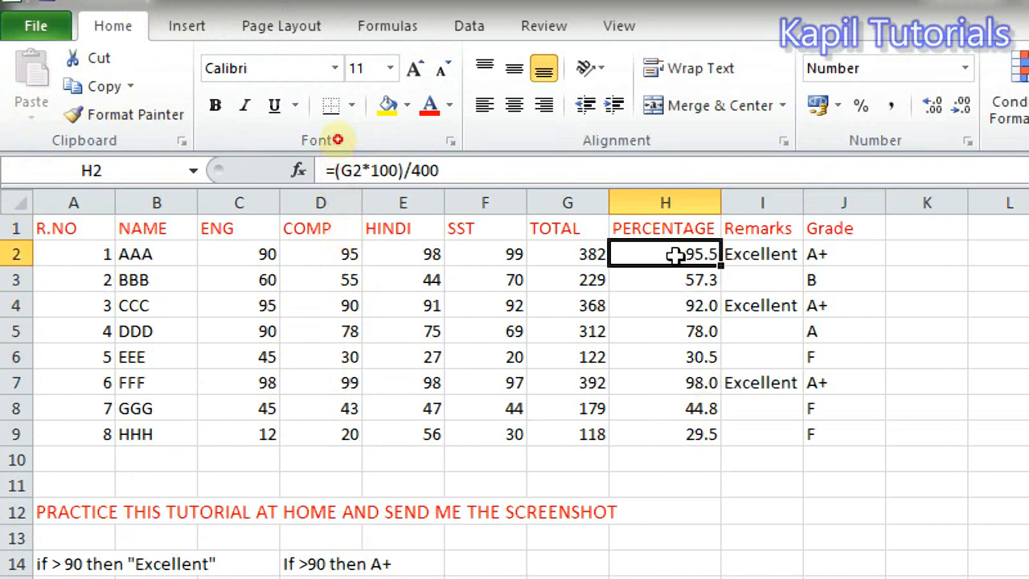
{"action": "left_click", "coordinate": [678, 432]}
{"action": "left_click", "coordinate": [671, 403]}
{"action": "left_click", "coordinate": [668, 381]}
{"action": "left_click", "coordinate": [668, 356]}
{"action": "left_click", "coordinate": [670, 328]}
{"action": "left_click", "coordinate": [670, 304]}
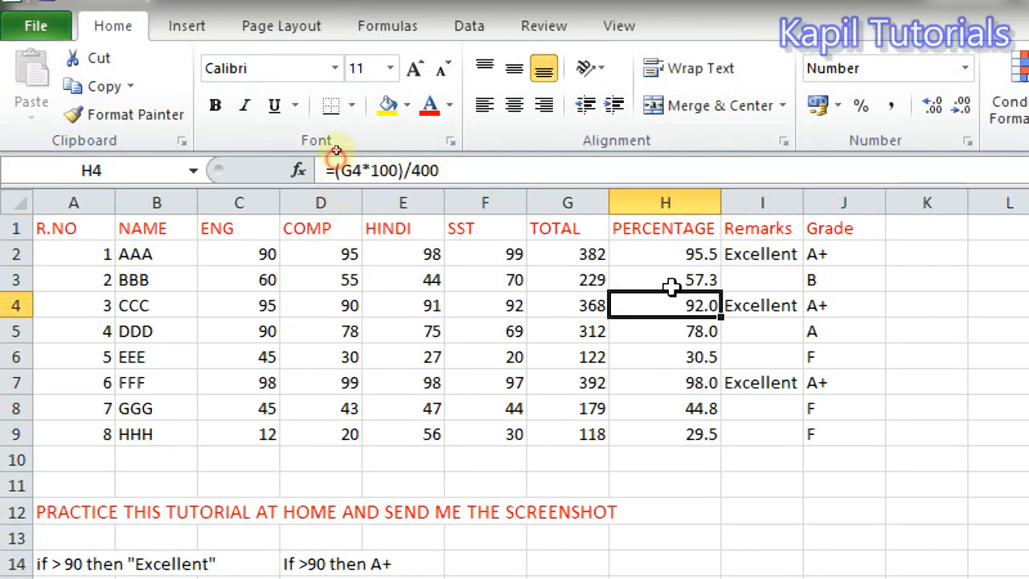
{"action": "left_click", "coordinate": [672, 279]}
{"action": "left_click", "coordinate": [670, 254]}
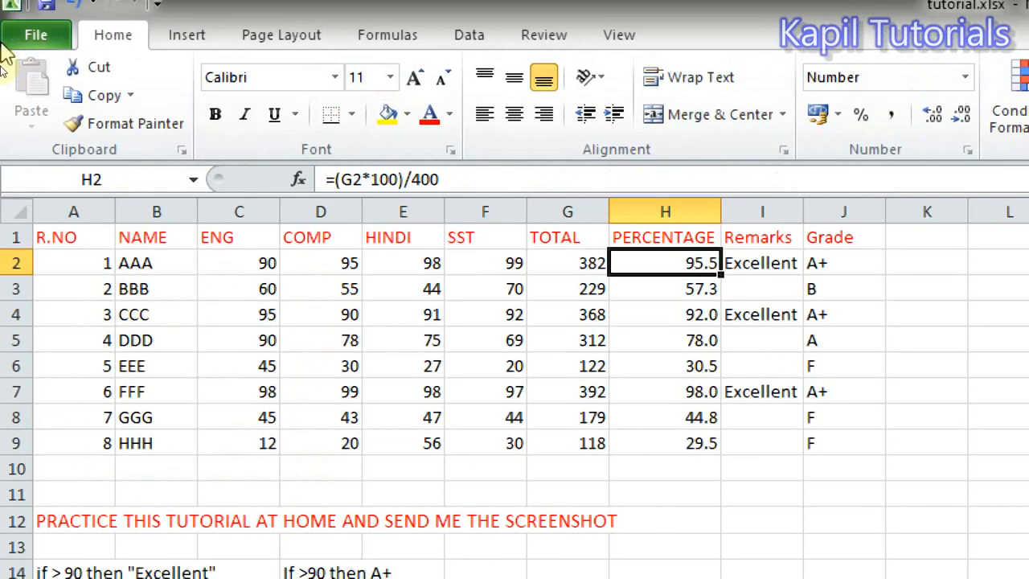
- Select the whole marks table A1:J9, including the header row
{"action": "left_click_drag", "start_coordinate": [71, 237], "coordinate": [820, 450]}
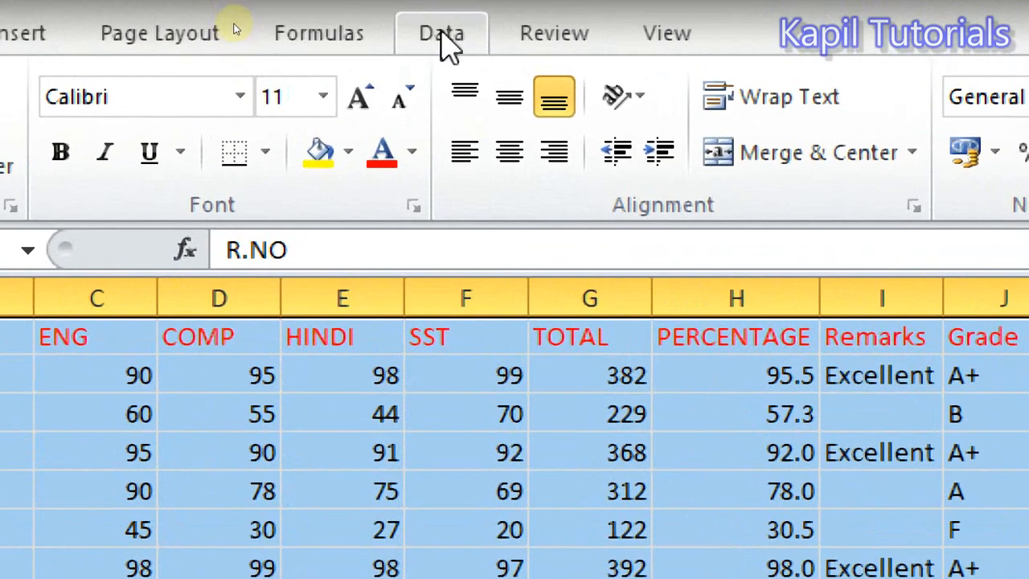
{"action": "left_click", "coordinate": [443, 35]}
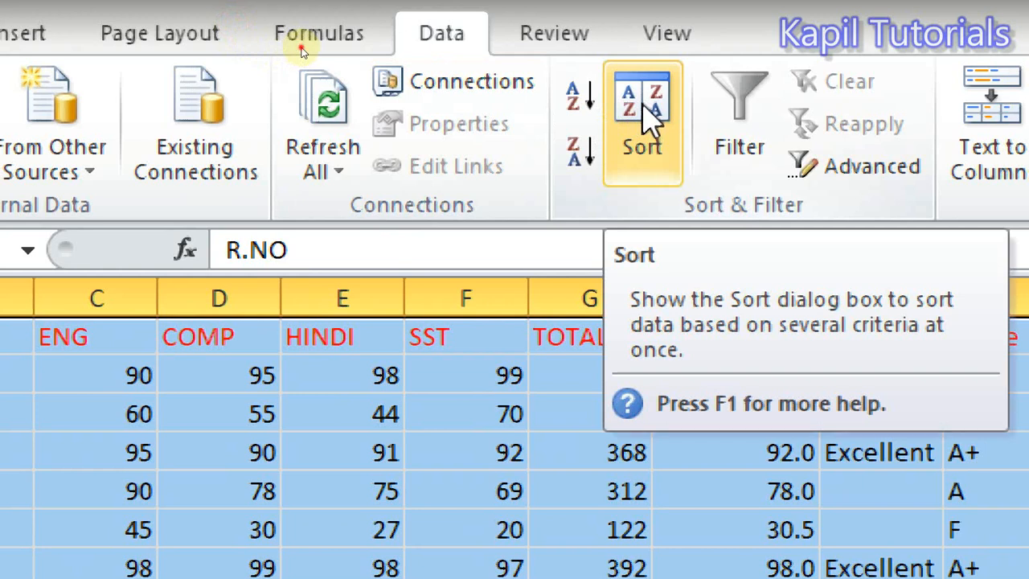
{"action": "left_click", "coordinate": [647, 117]}
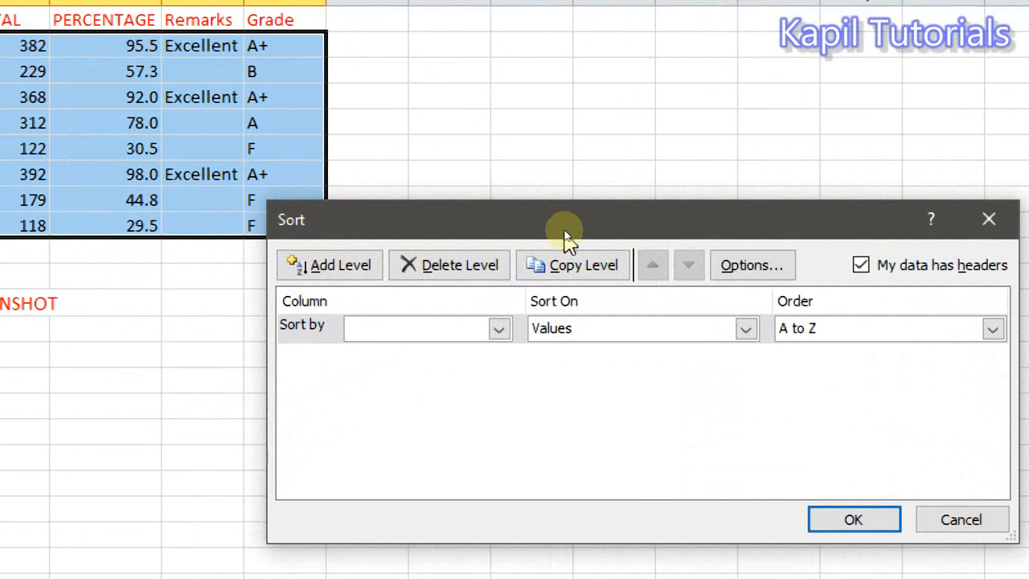
{"action": "left_click_drag", "start_coordinate": [567, 233], "coordinate": [444, 162]}
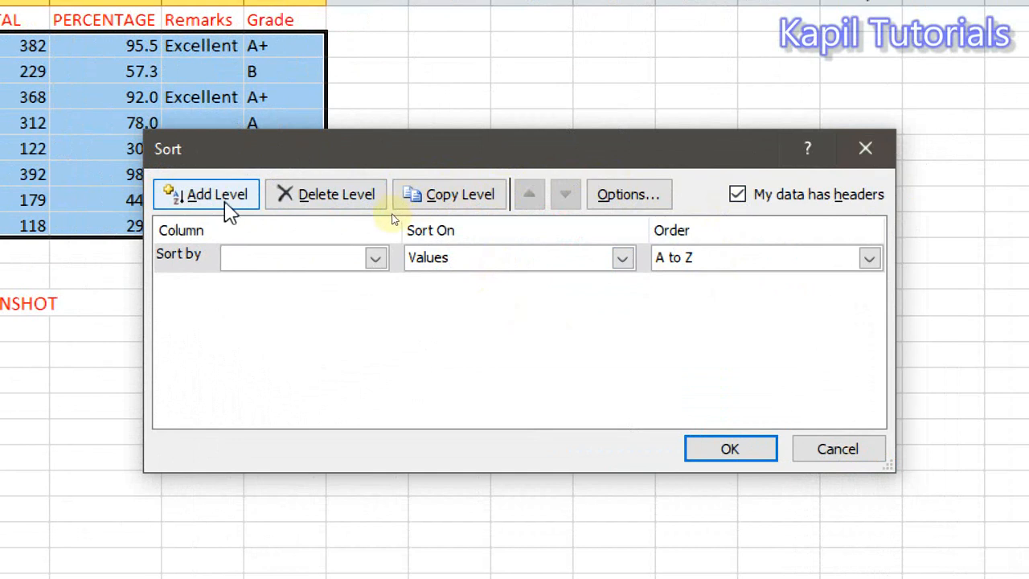
{"action": "left_click", "coordinate": [871, 152]}
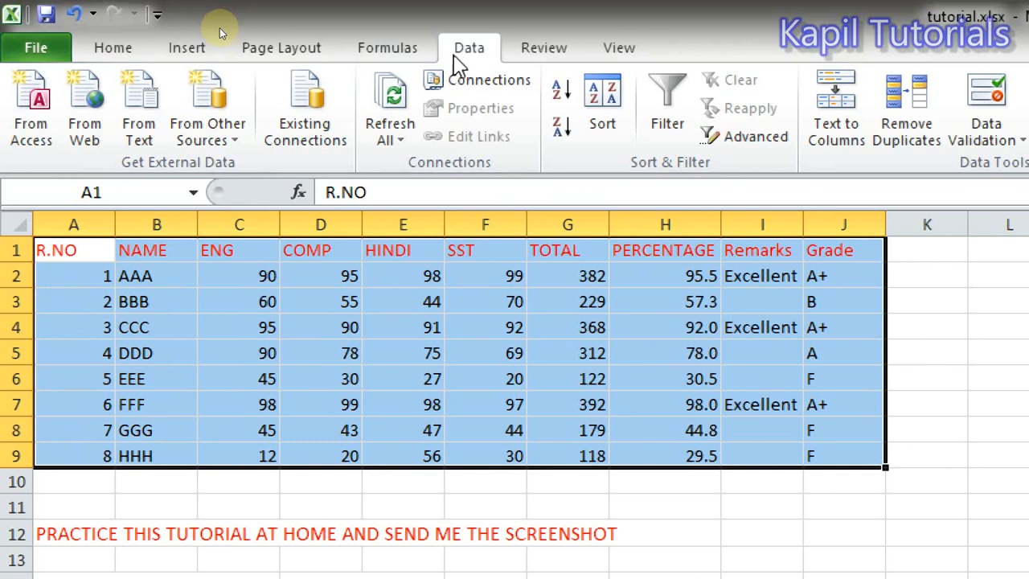
{"action": "left_click", "coordinate": [141, 48]}
{"action": "left_click", "coordinate": [186, 48]}
{"action": "left_click", "coordinate": [251, 50]}
{"action": "left_click", "coordinate": [392, 49]}
- Sort the selected table with its headers by the PERCENTAGE column, on values, from largest to smallest
{"action": "left_click", "coordinate": [473, 50]}
{"action": "left_click", "coordinate": [609, 103]}
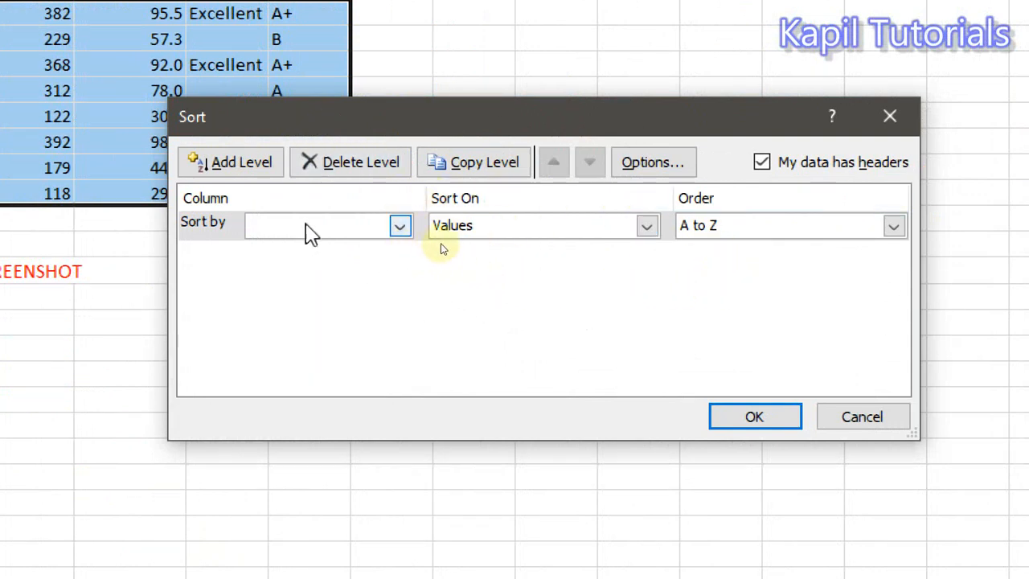
{"action": "left_click_drag", "start_coordinate": [318, 127], "coordinate": [431, 91]}
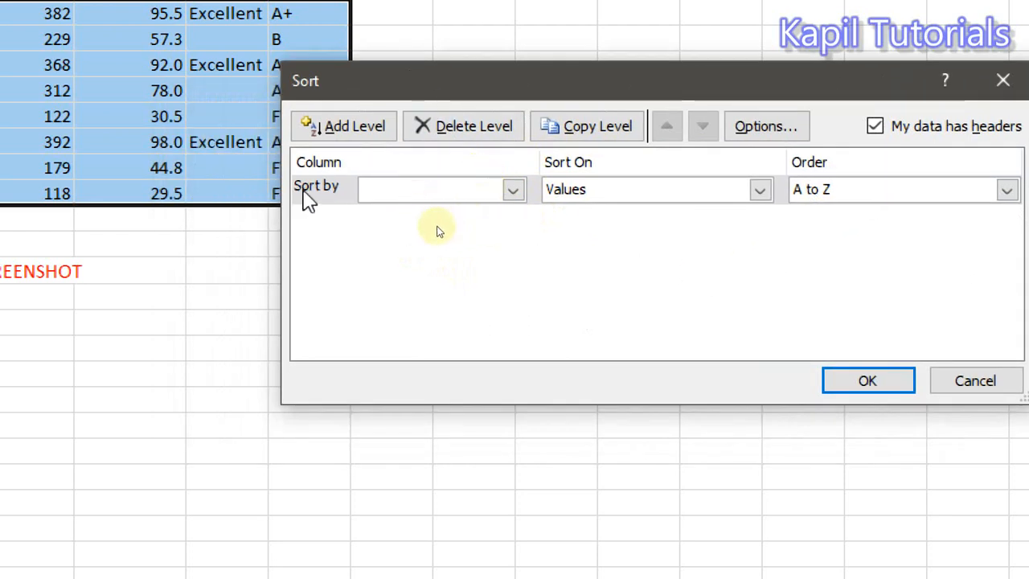
{"action": "left_click", "coordinate": [512, 190]}
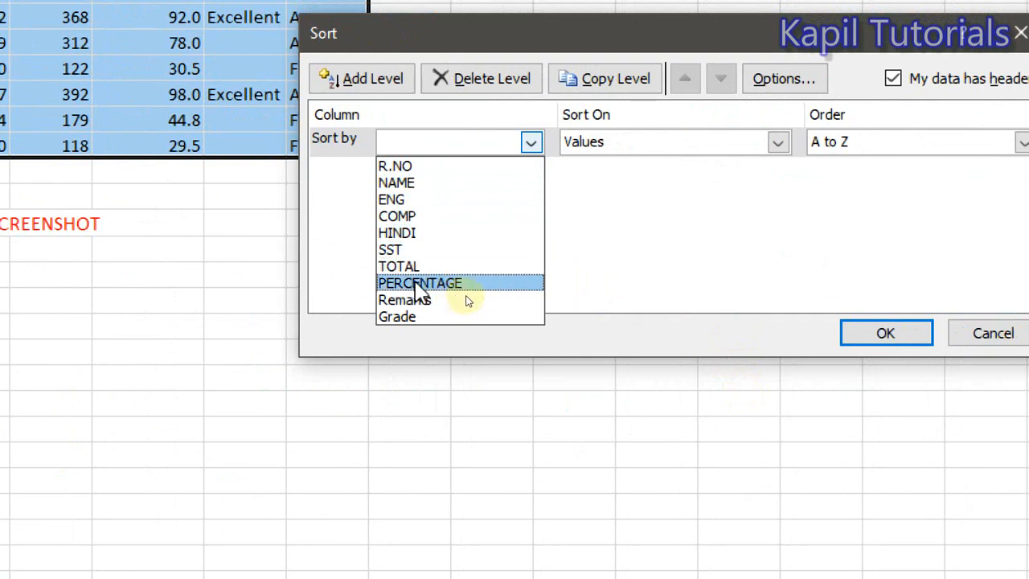
{"action": "left_click", "coordinate": [414, 283]}
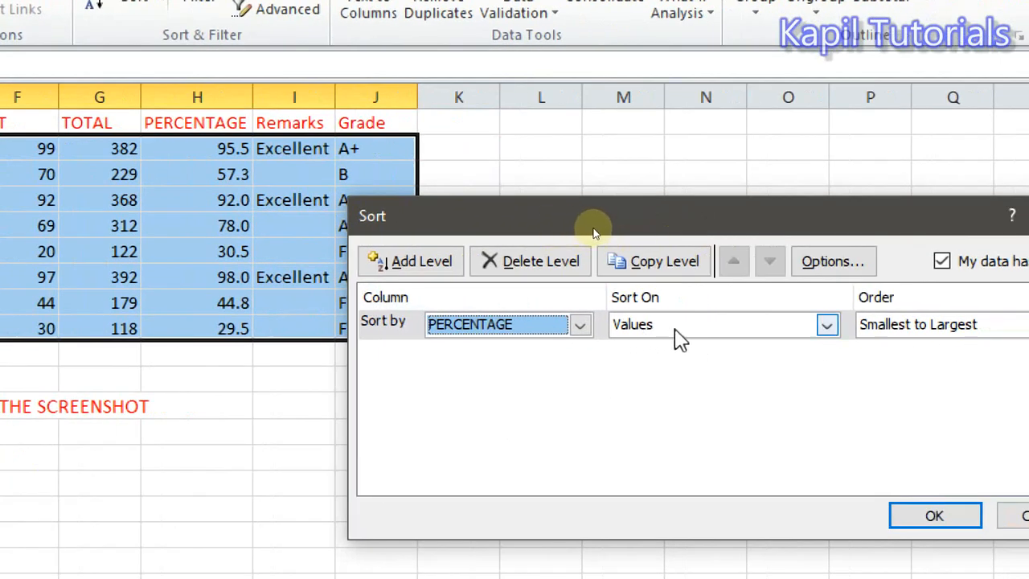
{"action": "left_click", "coordinate": [879, 332]}
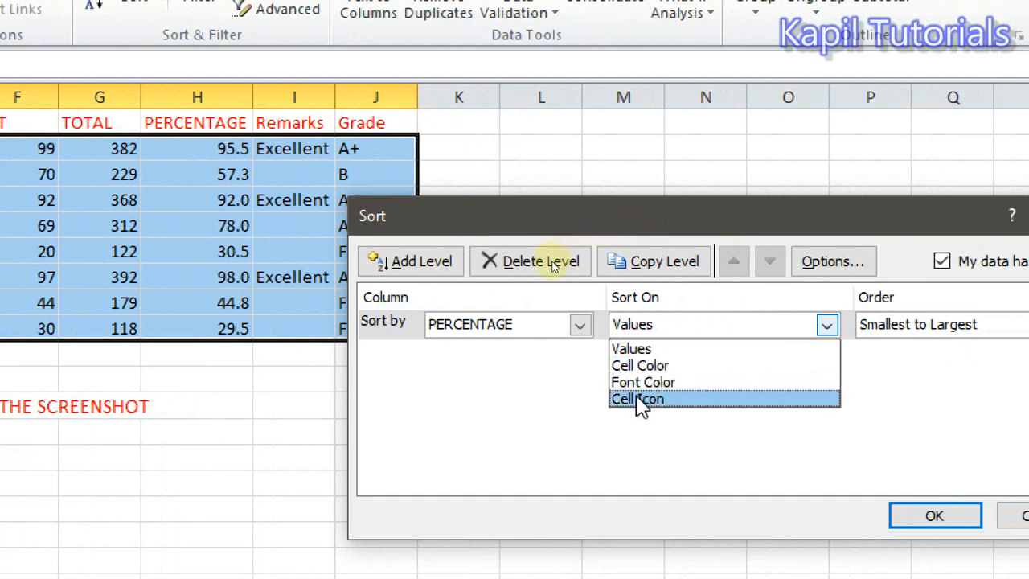
{"action": "left_click", "coordinate": [643, 356]}
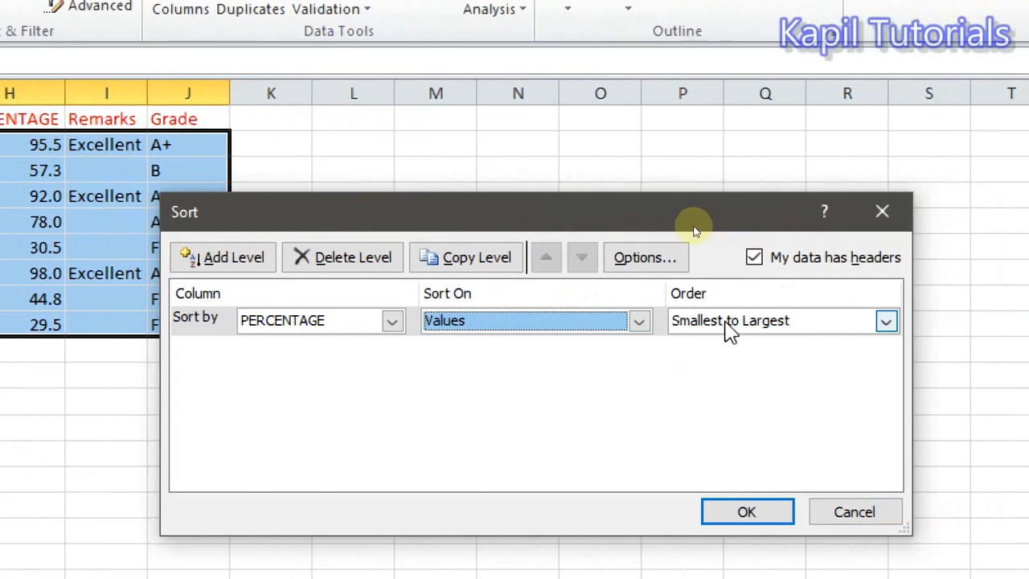
{"action": "left_click", "coordinate": [756, 327]}
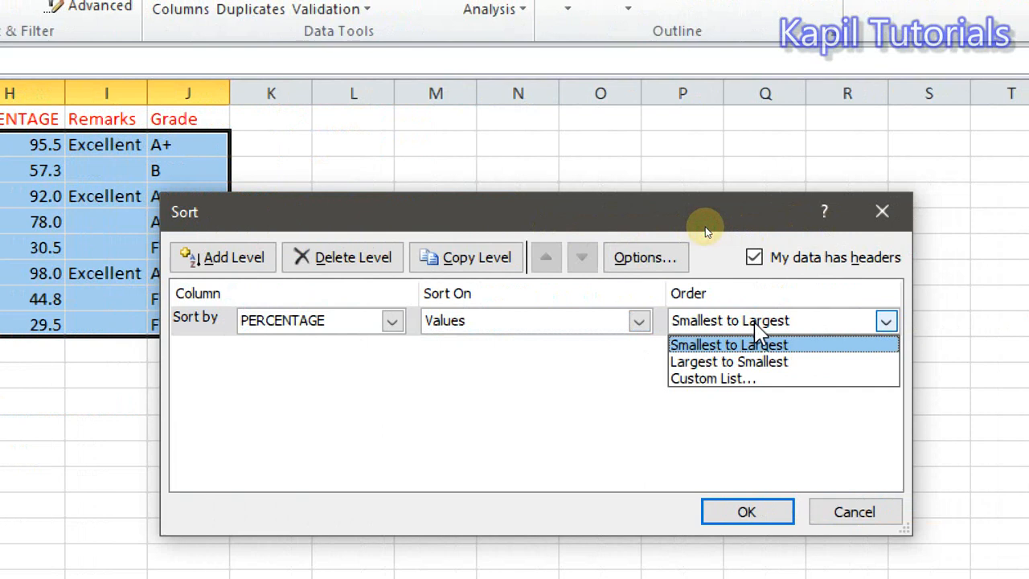
{"action": "left_click", "coordinate": [728, 362]}
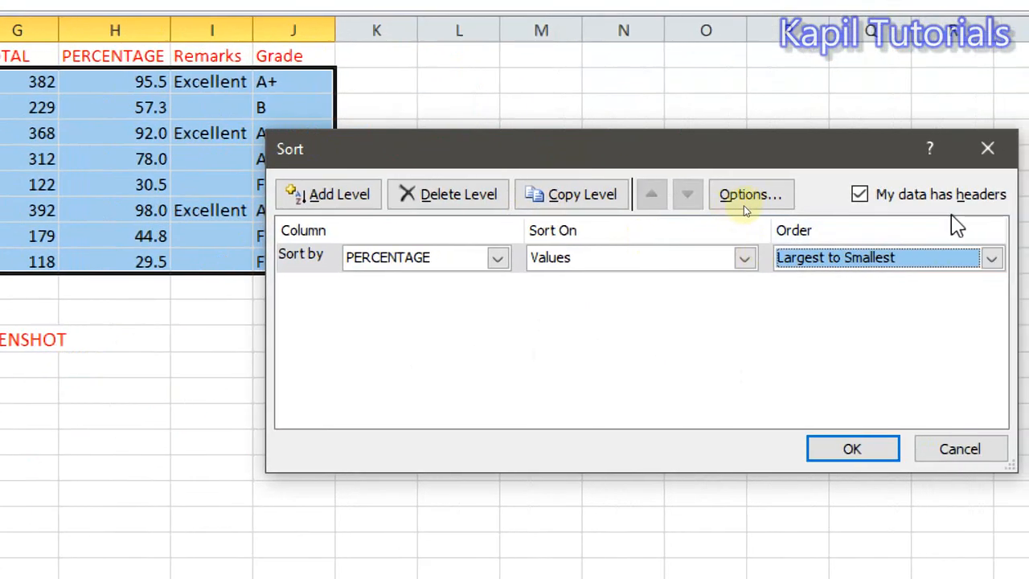
{"action": "left_click", "coordinate": [850, 452]}
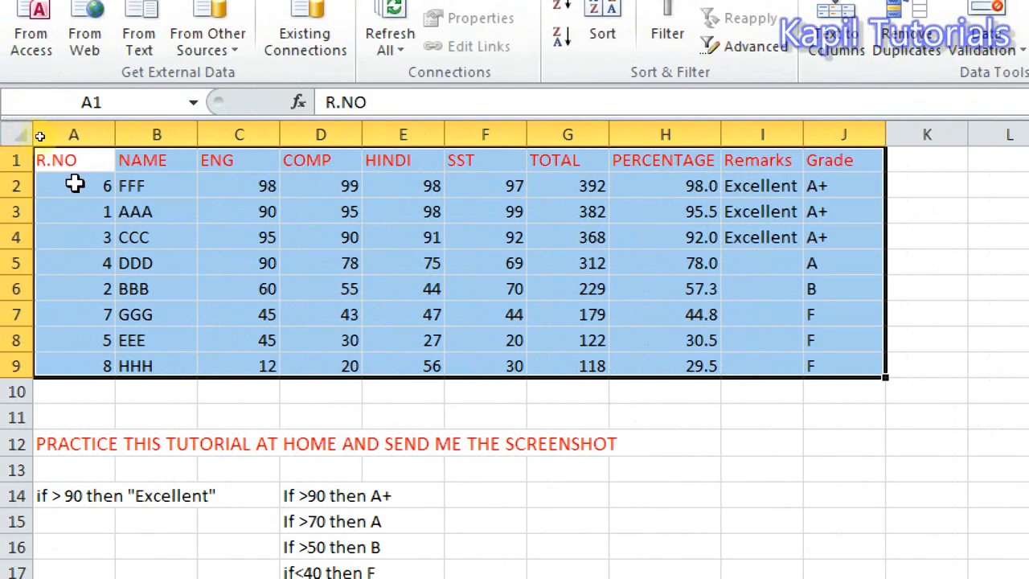
- Examine the sorted rows of the best-ranked students, comparing their names, percentages, remarks and grades
{"action": "left_click_drag", "start_coordinate": [80, 186], "coordinate": [816, 189]}
{"action": "left_click", "coordinate": [683, 189]}
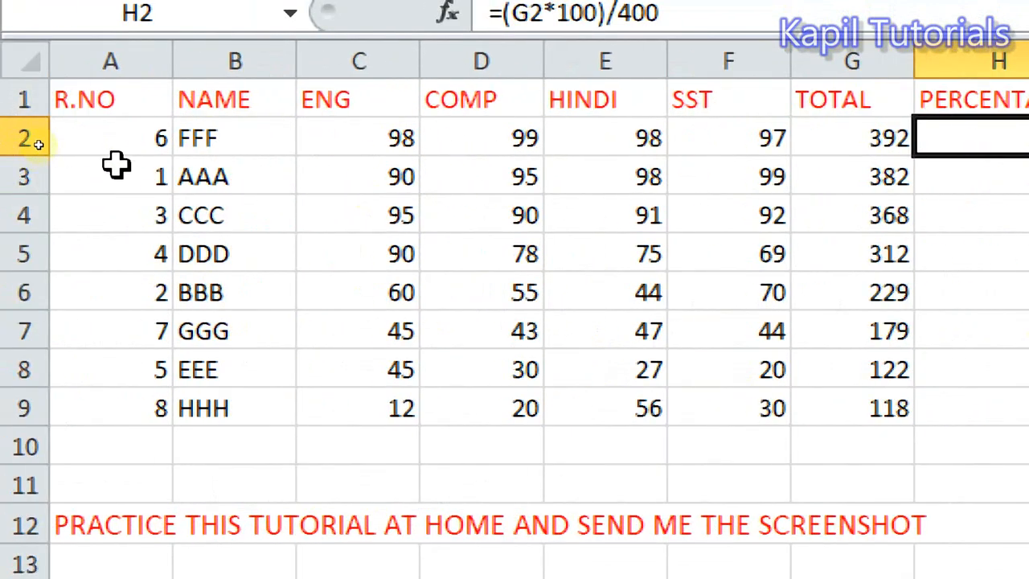
{"action": "left_click_drag", "start_coordinate": [115, 144], "coordinate": [1028, 136]}
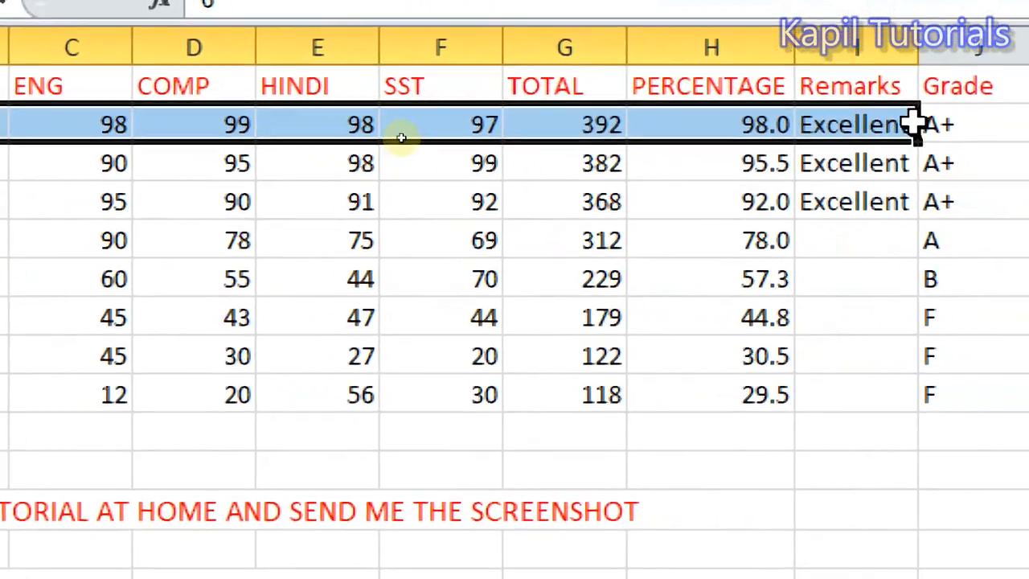
{"action": "left_click", "coordinate": [914, 126]}
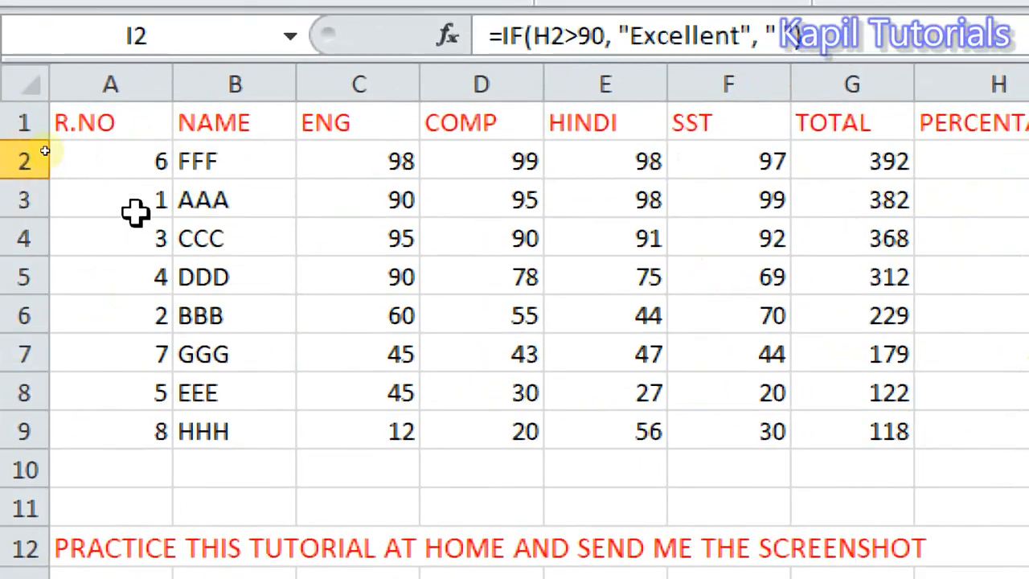
{"action": "left_click", "coordinate": [137, 257]}
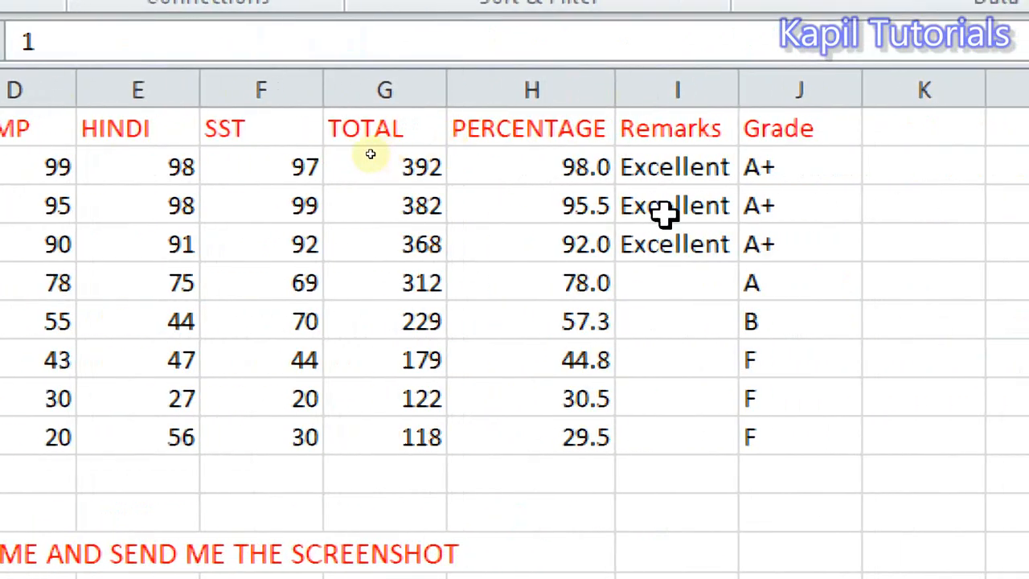
{"action": "left_click", "coordinate": [567, 208]}
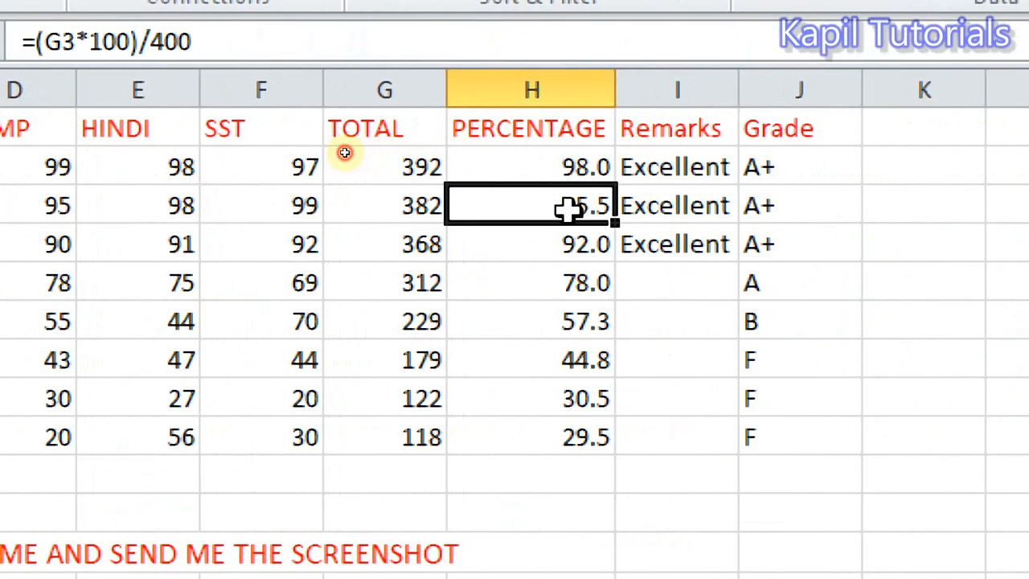
{"action": "left_click", "coordinate": [681, 207]}
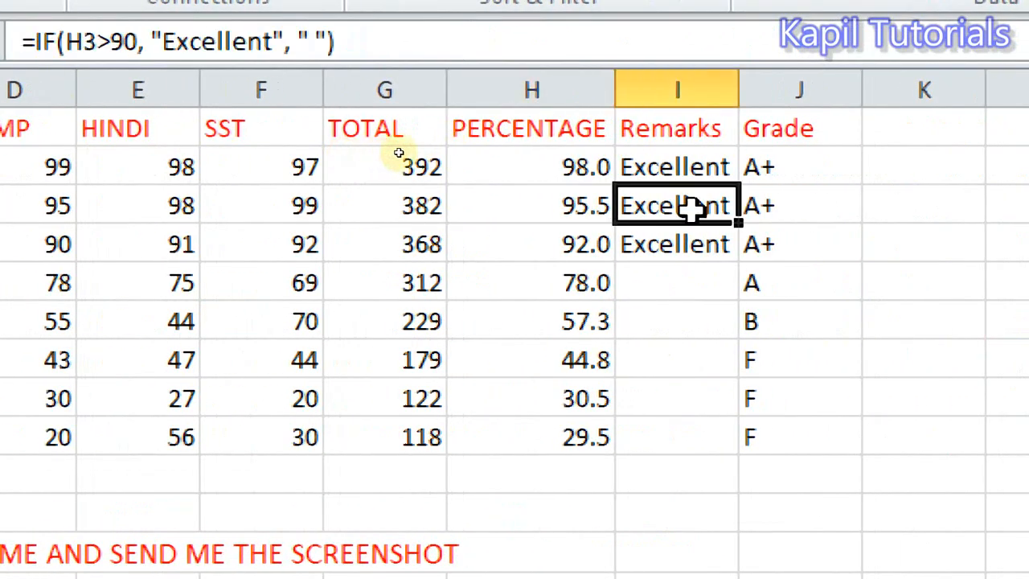
{"action": "left_click_drag", "start_coordinate": [781, 160], "coordinate": [780, 234]}
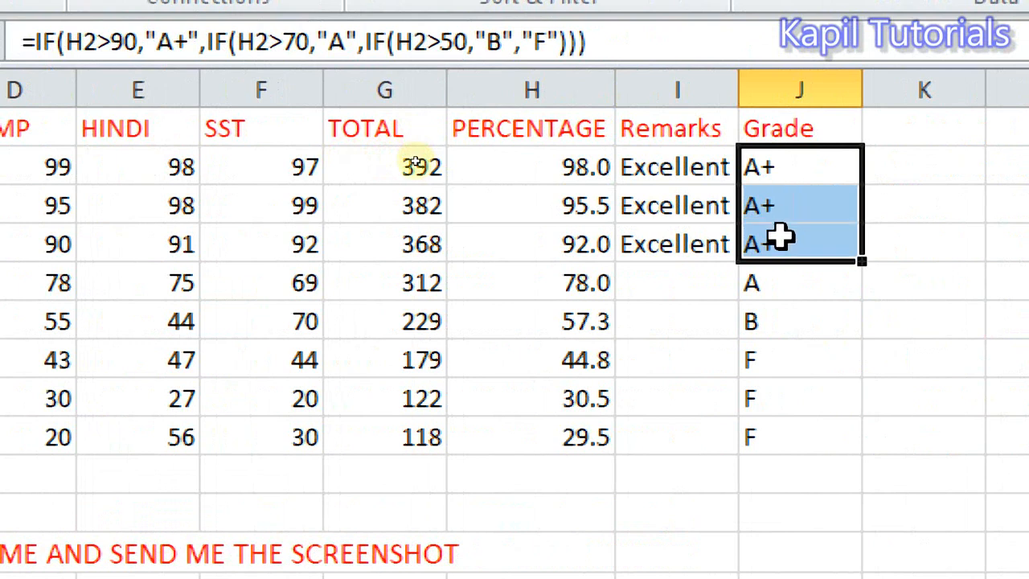
{"action": "left_click", "coordinate": [558, 239]}
{"action": "left_click", "coordinate": [558, 205]}
{"action": "left_click", "coordinate": [563, 172]}
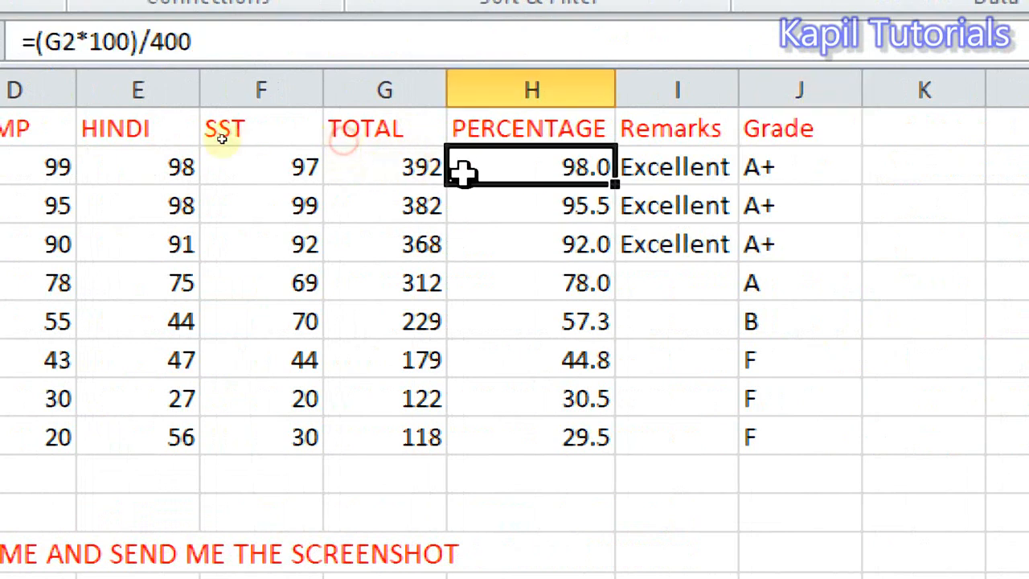
{"action": "left_click", "coordinate": [229, 177]}
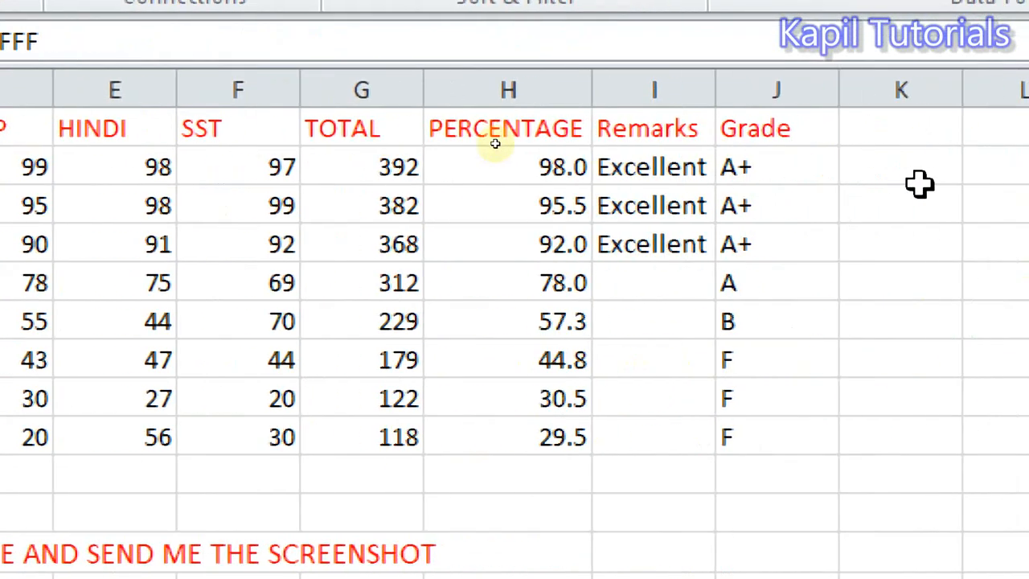
{"action": "left_click", "coordinate": [996, 181]}
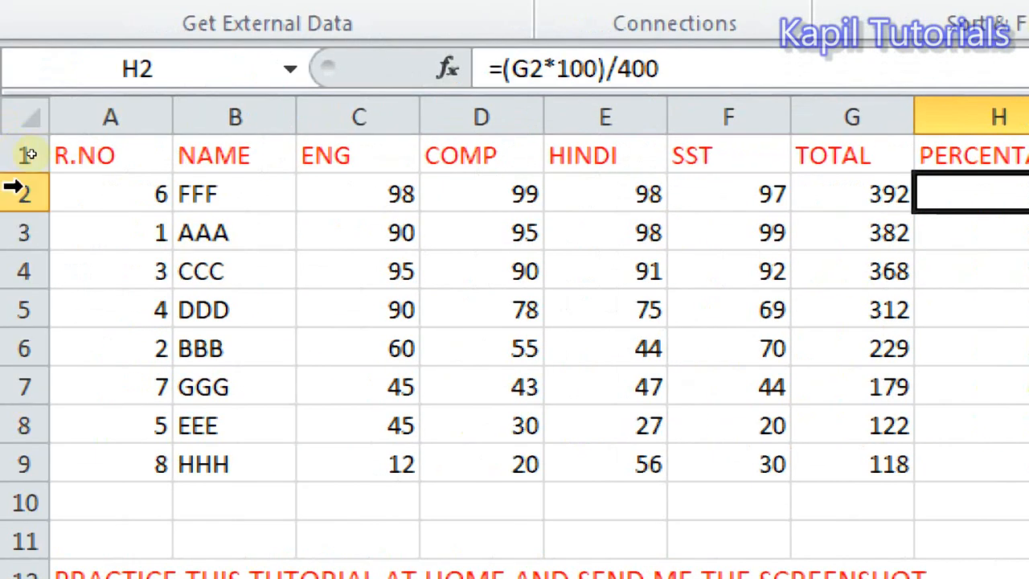
{"action": "left_click", "coordinate": [290, 225]}
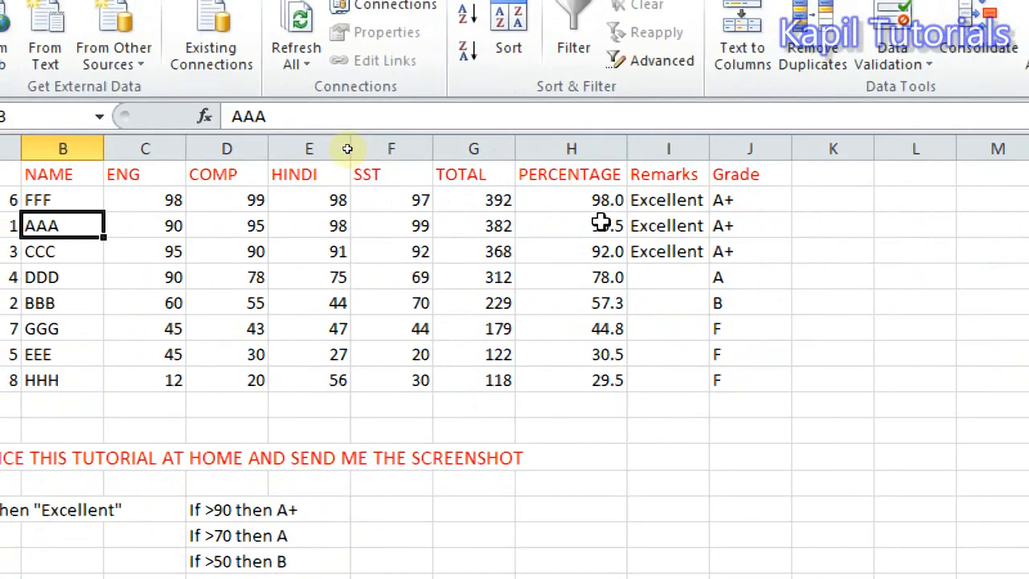
{"action": "left_click", "coordinate": [579, 229]}
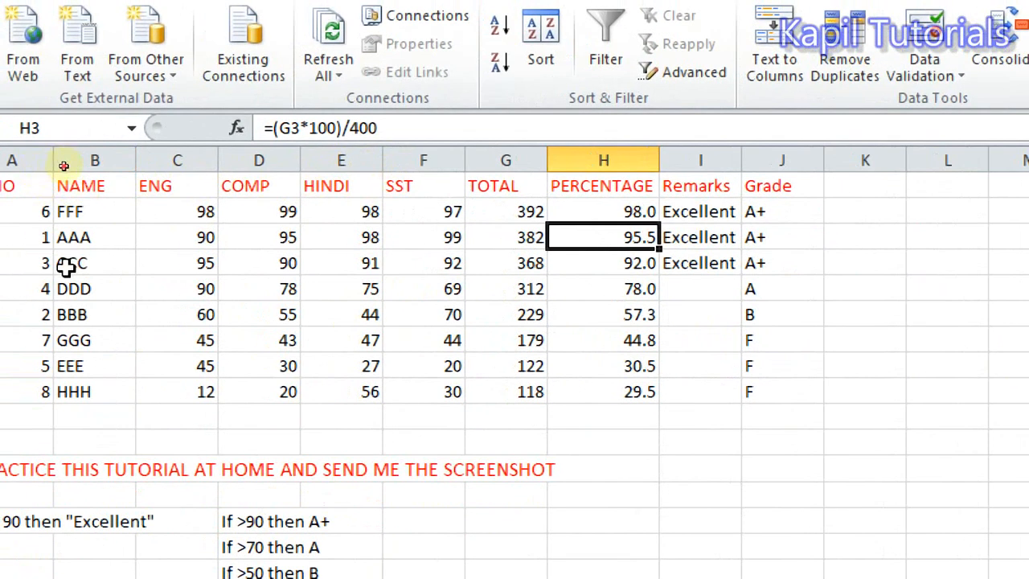
- Examine the third-ranked student's name, remark and percentage, and compare the sorted percentages in rows 2 to 5
{"action": "left_click", "coordinate": [66, 265]}
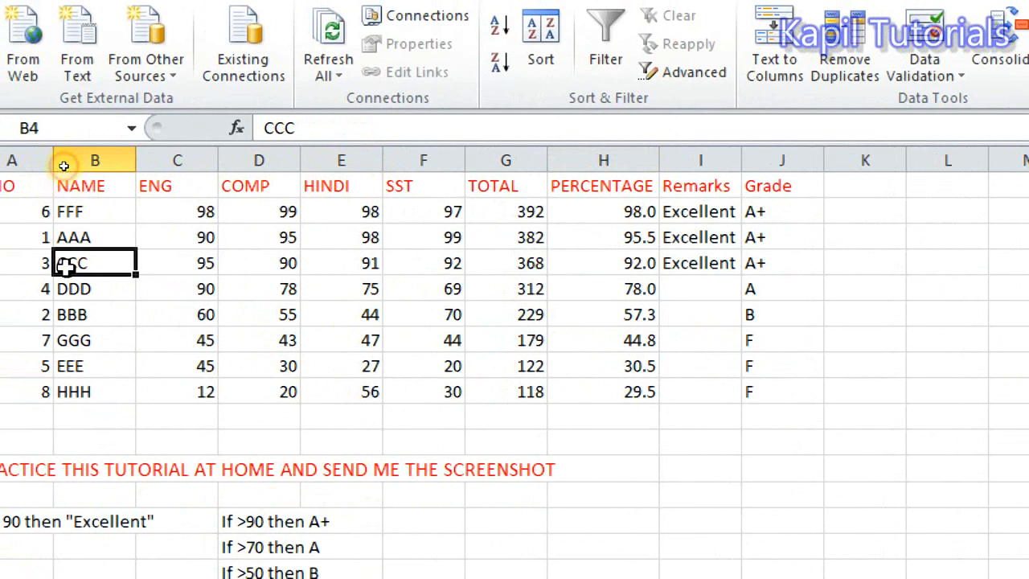
{"action": "left_click", "coordinate": [718, 267]}
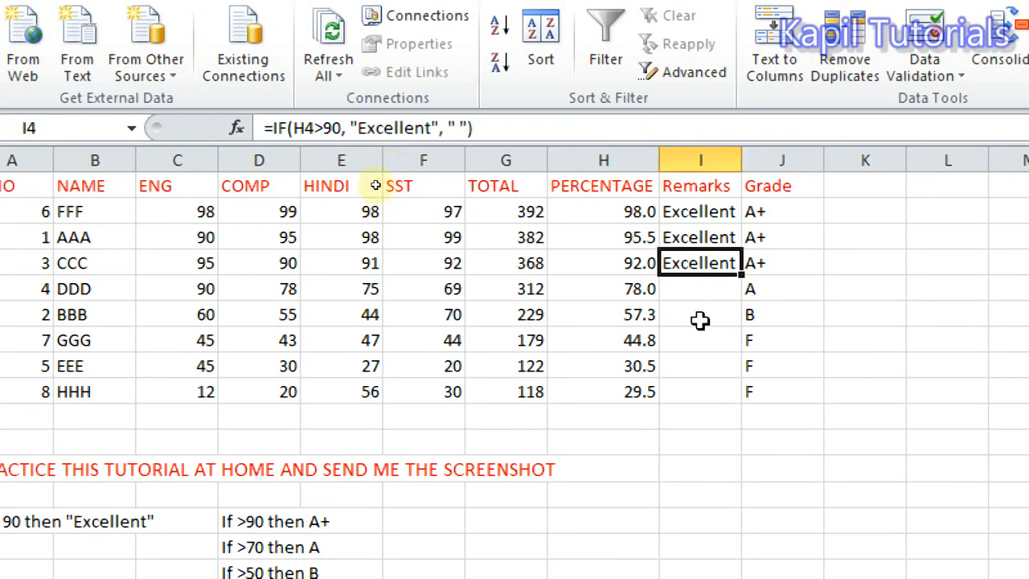
{"action": "left_click", "coordinate": [626, 259]}
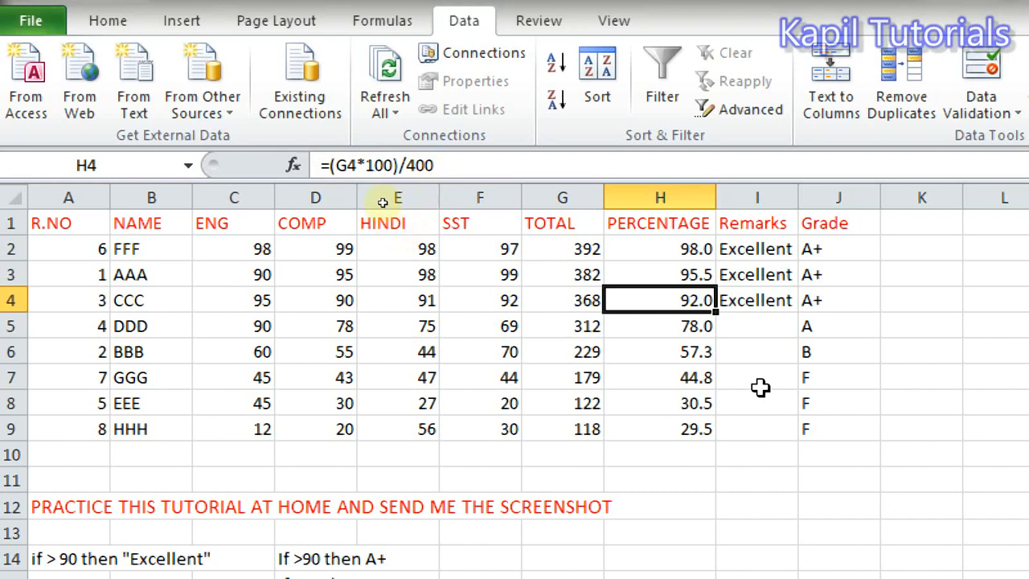
{"action": "left_click", "coordinate": [667, 247]}
{"action": "left_click", "coordinate": [666, 277]}
{"action": "left_click", "coordinate": [662, 304]}
{"action": "left_click", "coordinate": [664, 317]}
{"action": "left_click", "coordinate": [672, 256]}
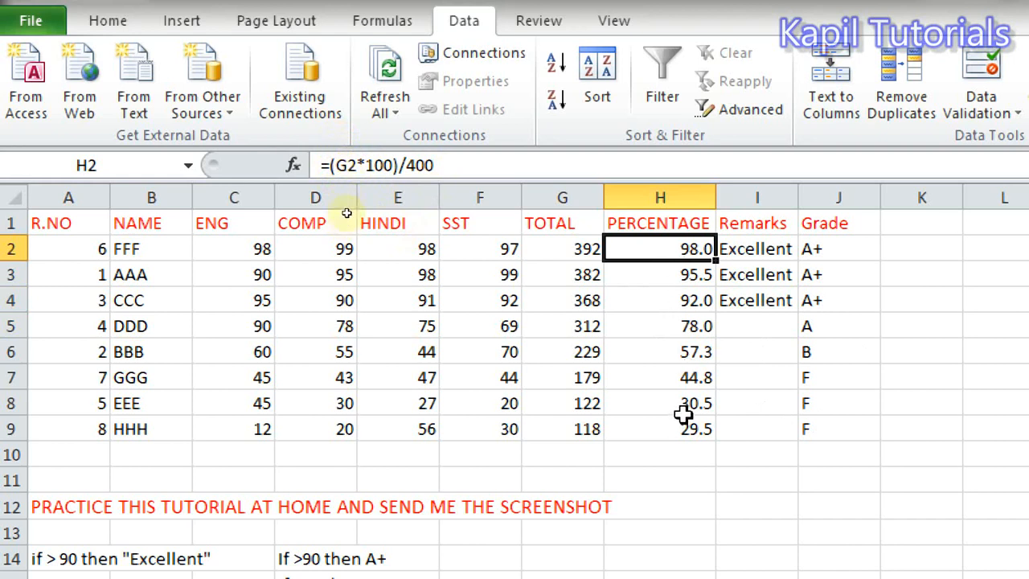
{"action": "left_click", "coordinate": [94, 248]}
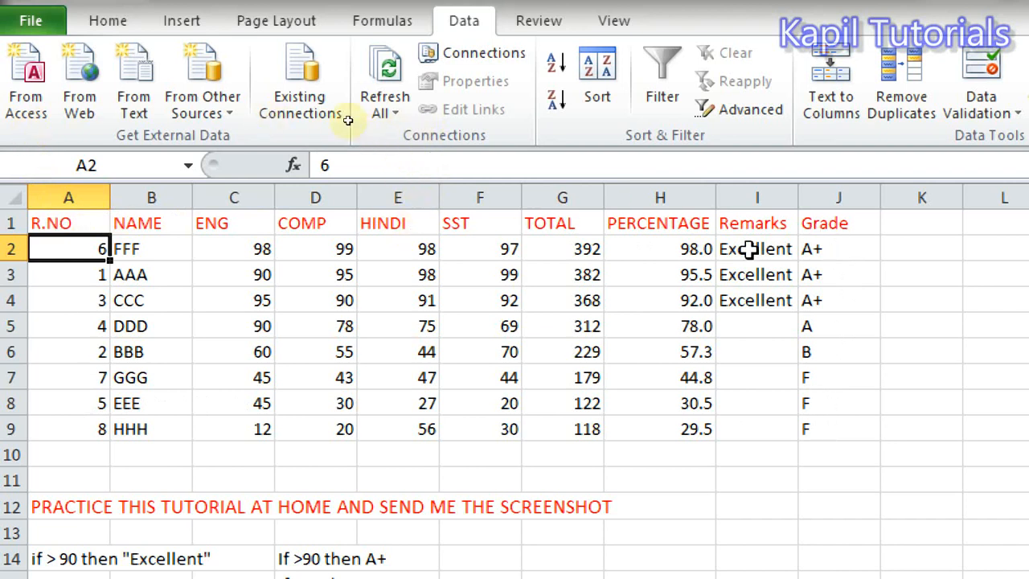
- Select the whole marks table A1:J9 and turn on filtering for its header row
{"action": "left_click", "coordinate": [73, 224]}
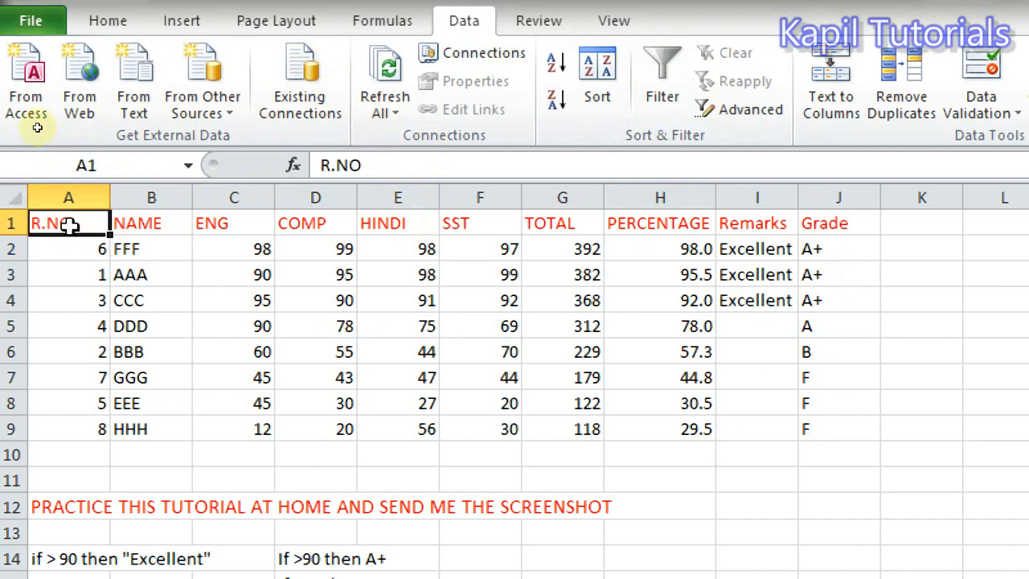
{"action": "left_click_drag", "start_coordinate": [90, 225], "coordinate": [800, 419]}
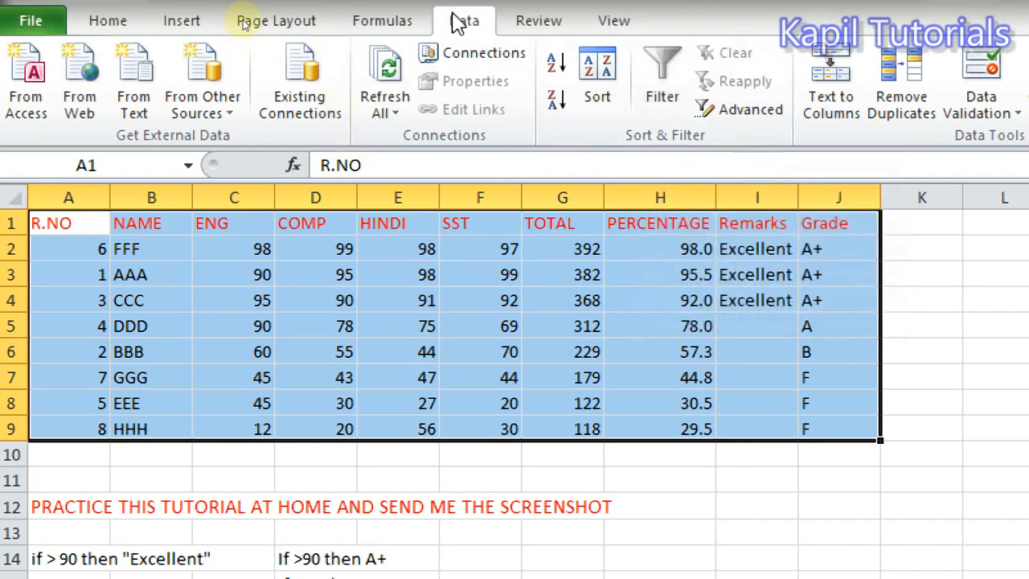
{"action": "left_click", "coordinate": [667, 76]}
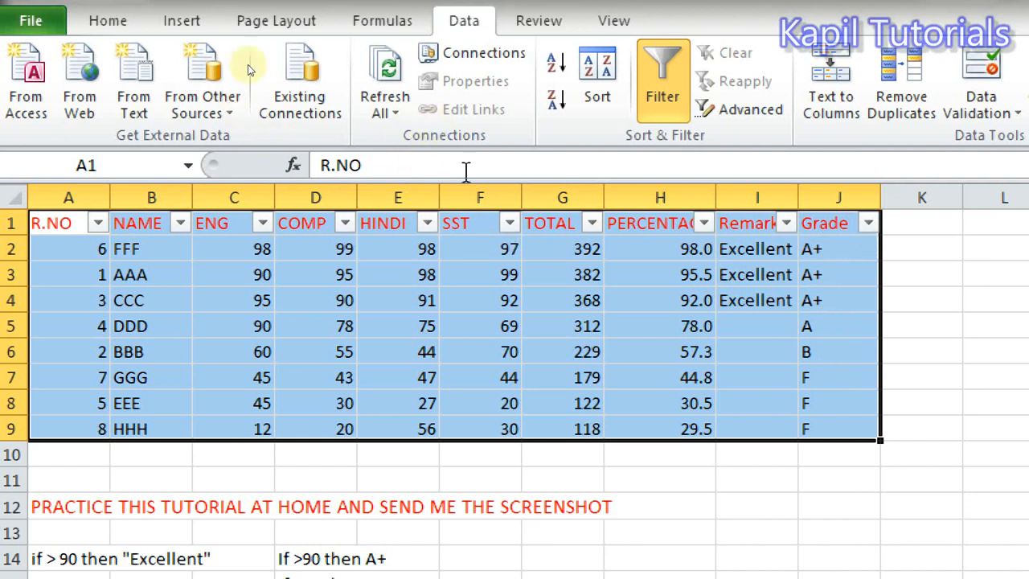
{"action": "left_click", "coordinate": [869, 224]}
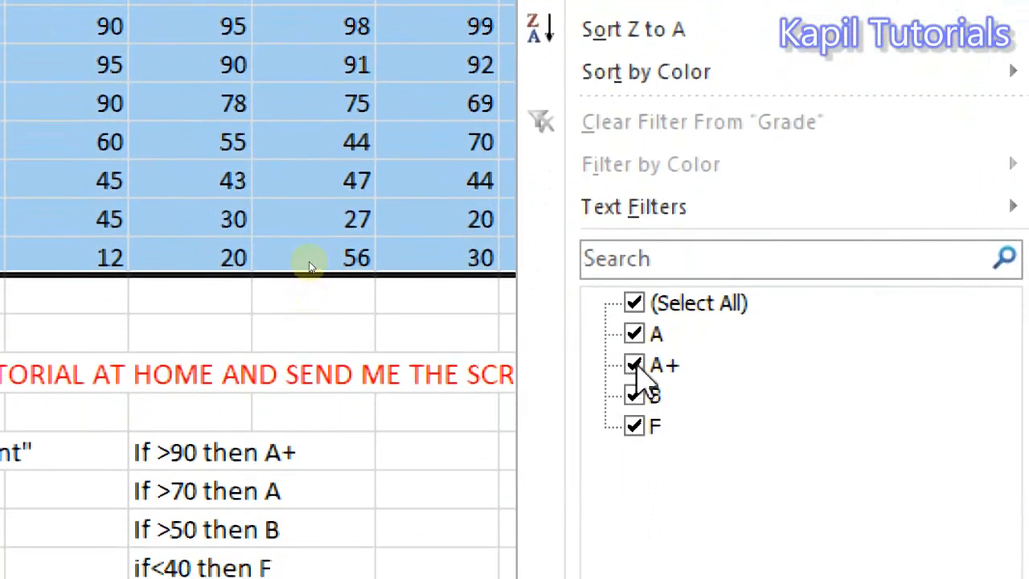
{"action": "left_click", "coordinate": [635, 305]}
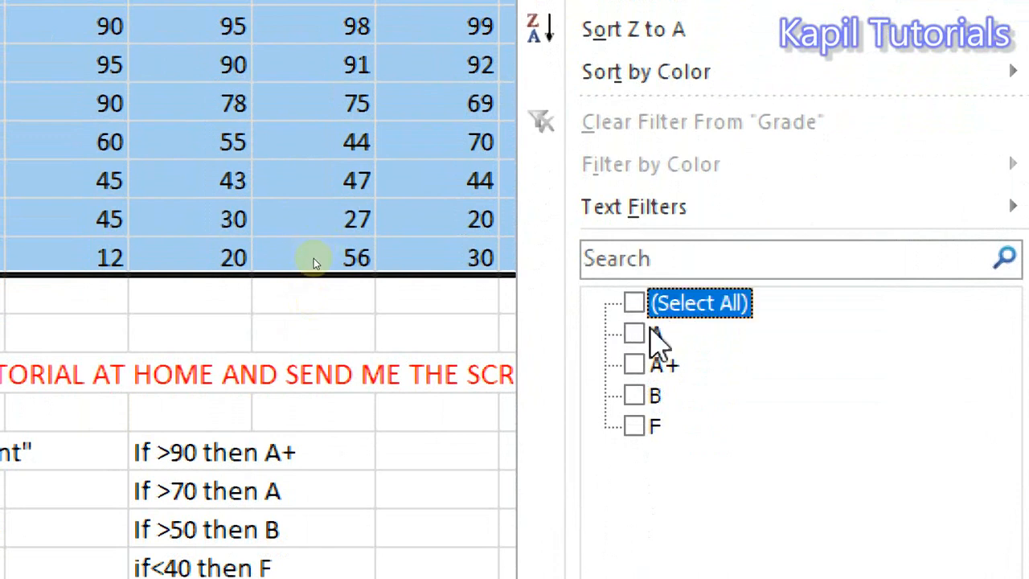
{"action": "left_click", "coordinate": [634, 365]}
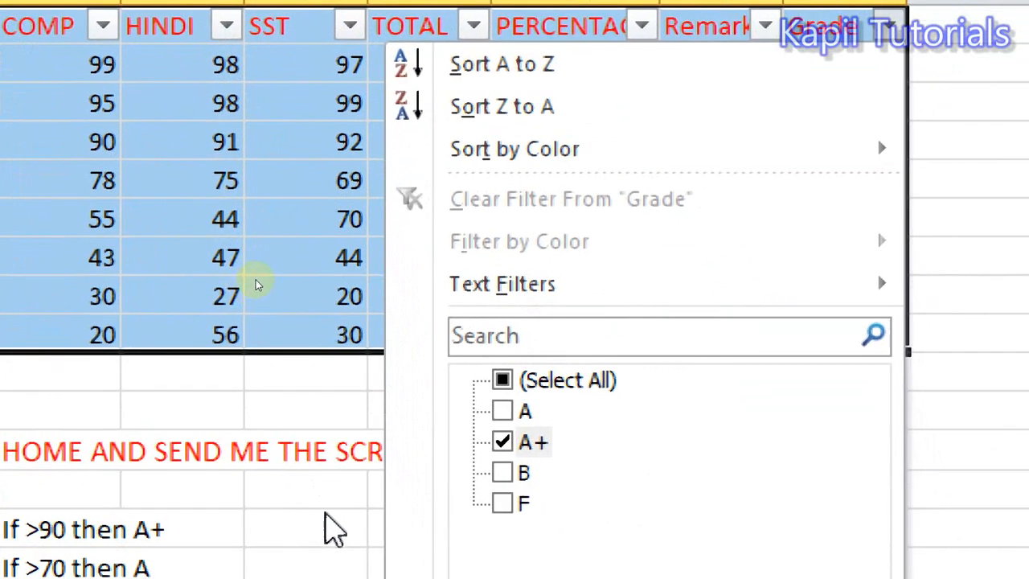
{"action": "left_click", "coordinate": [994, 518]}
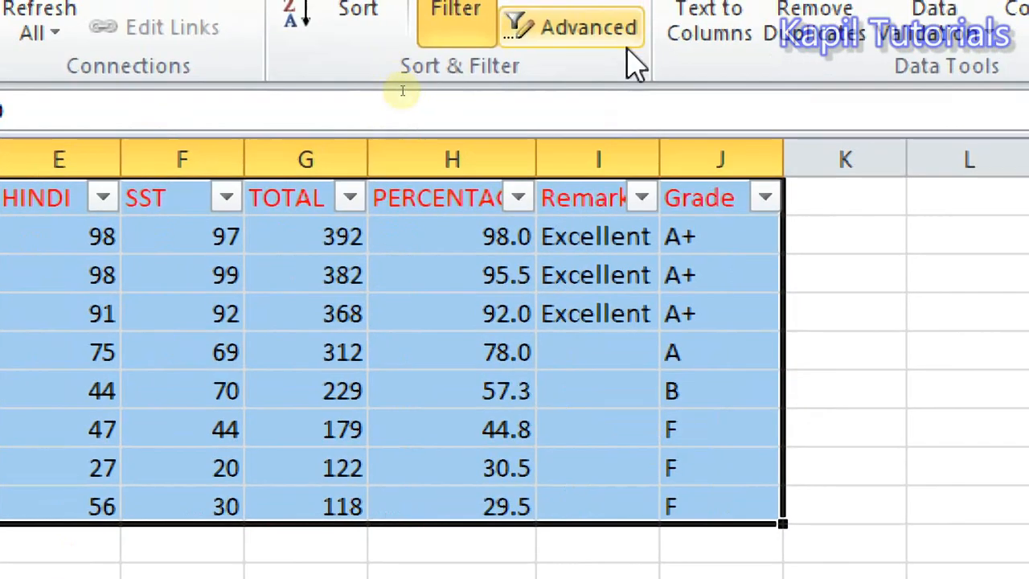
{"action": "left_click", "coordinate": [842, 27]}
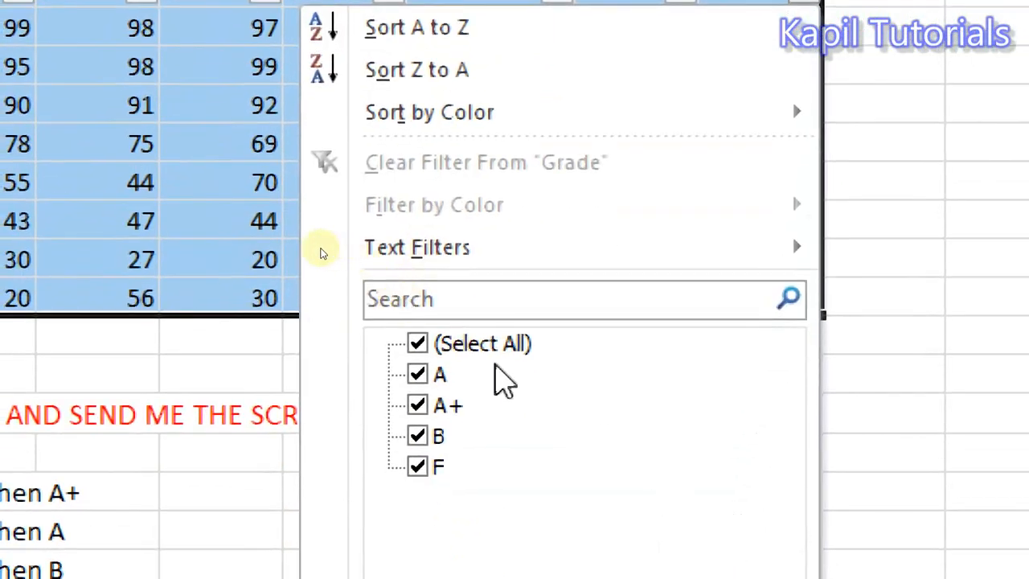
{"action": "left_click", "coordinate": [417, 346]}
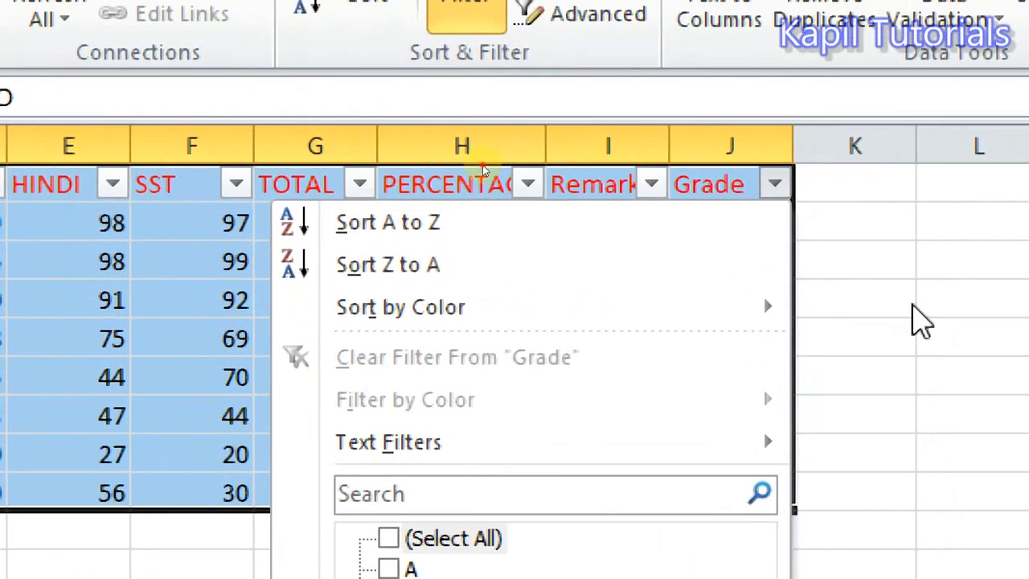
{"action": "left_click", "coordinate": [943, 111]}
- Filter the Grade column to show only the students with grade A+
{"action": "left_click", "coordinate": [775, 184]}
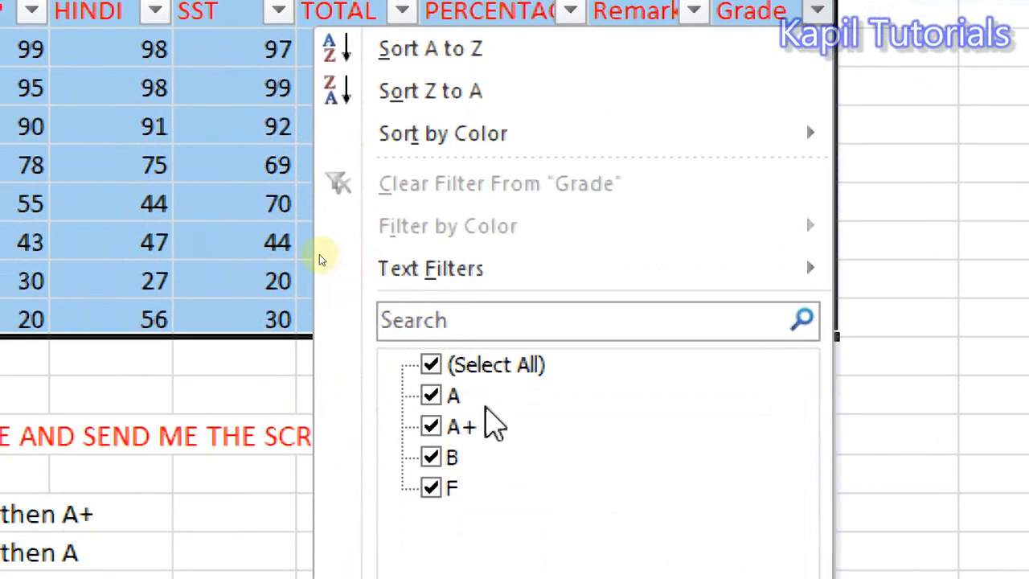
{"action": "left_click", "coordinate": [432, 364]}
{"action": "left_click", "coordinate": [432, 426]}
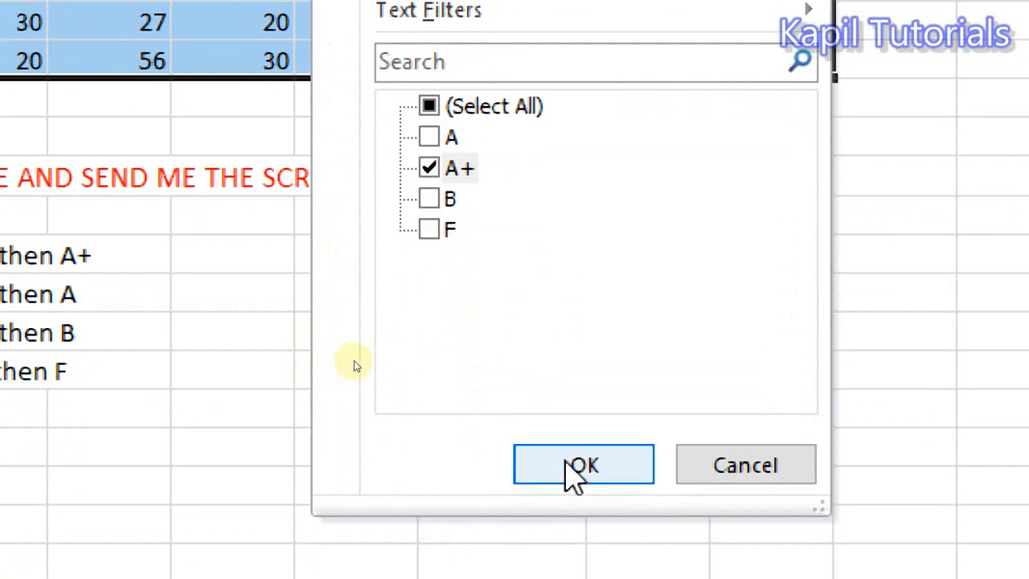
{"action": "left_click", "coordinate": [569, 459]}
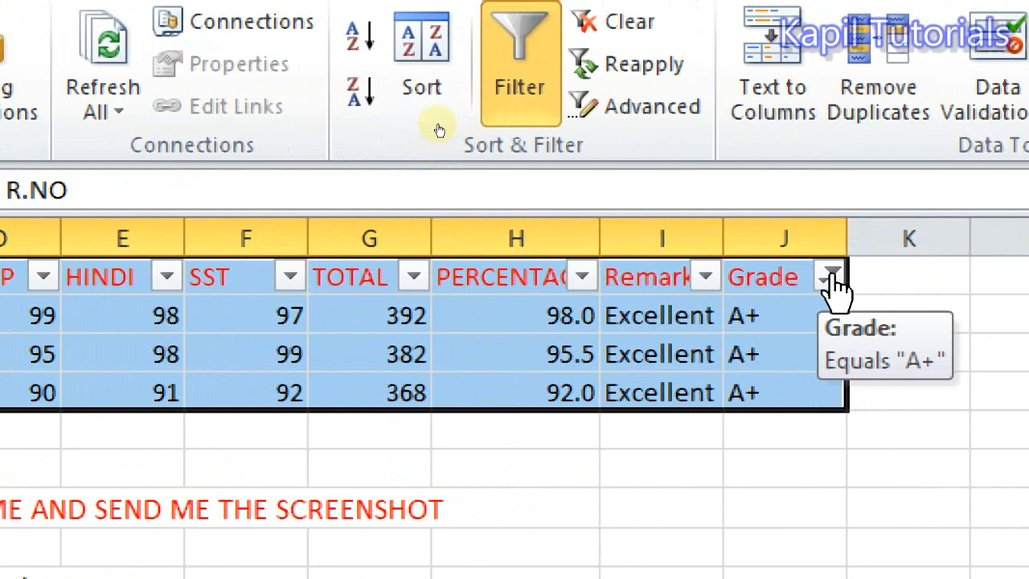
- Change the Grade filter to show only the students with grade F instead of A+
{"action": "left_click", "coordinate": [832, 278]}
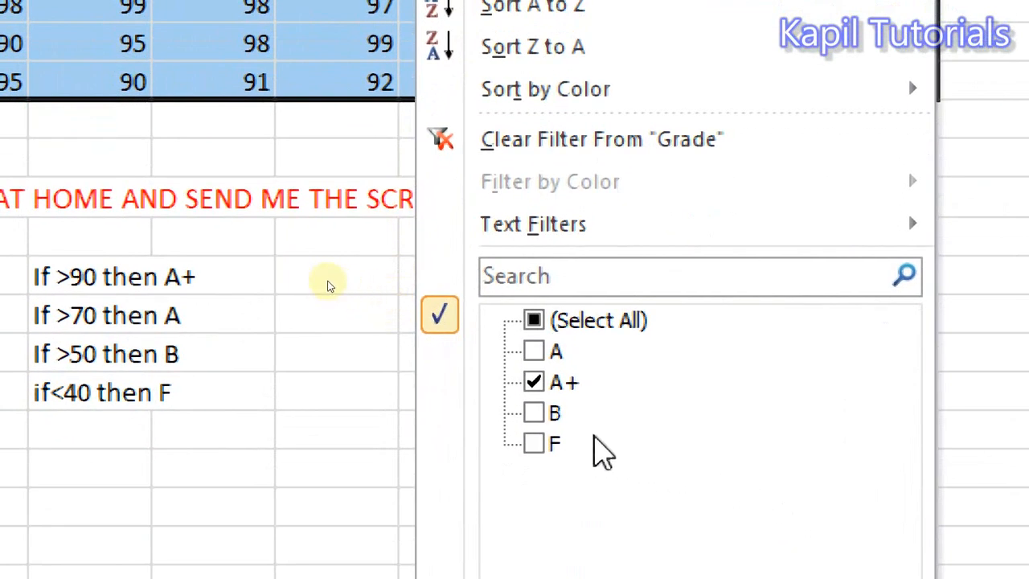
{"action": "left_click", "coordinate": [533, 382]}
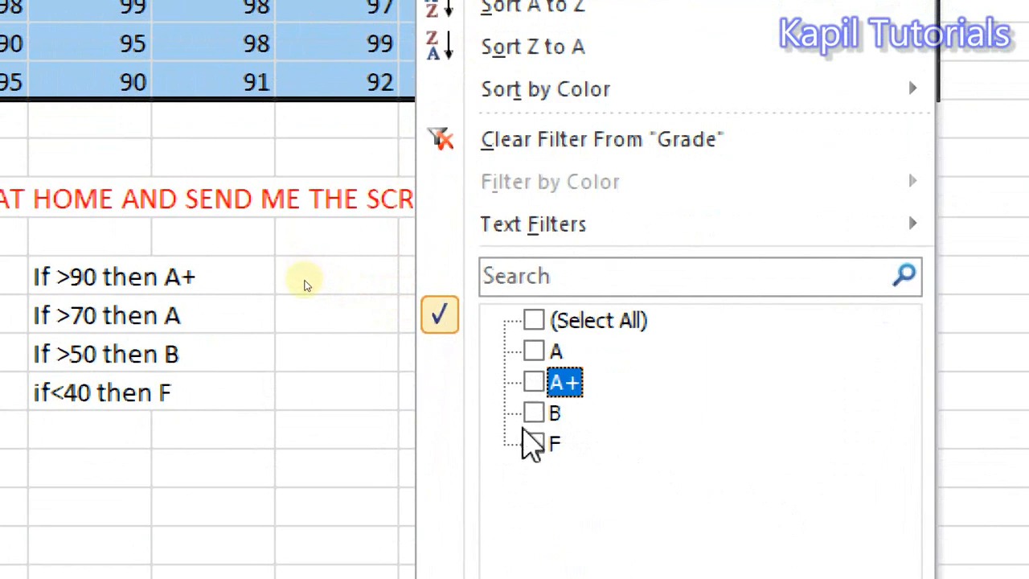
{"action": "left_click", "coordinate": [535, 442]}
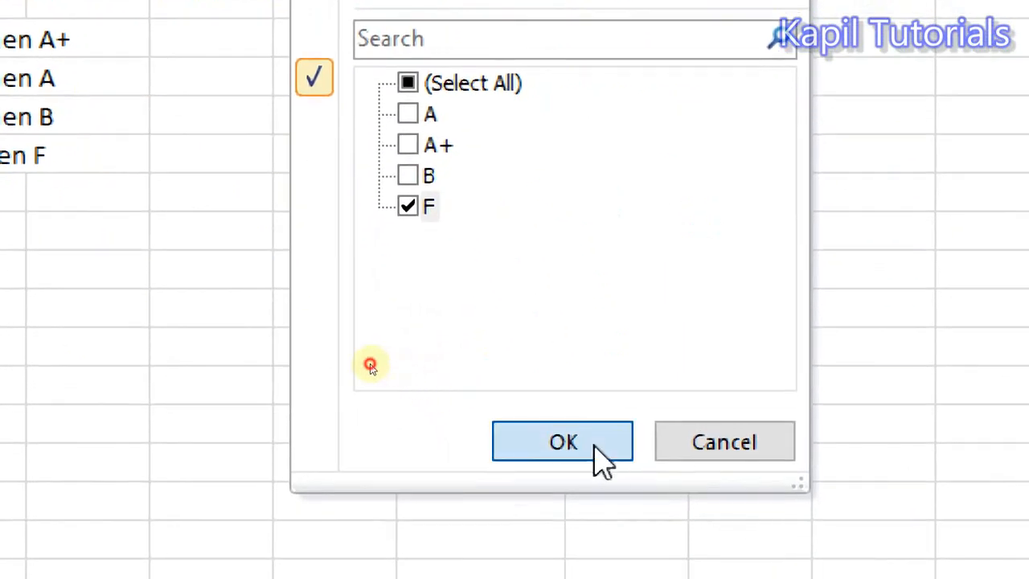
{"action": "left_click", "coordinate": [591, 450]}
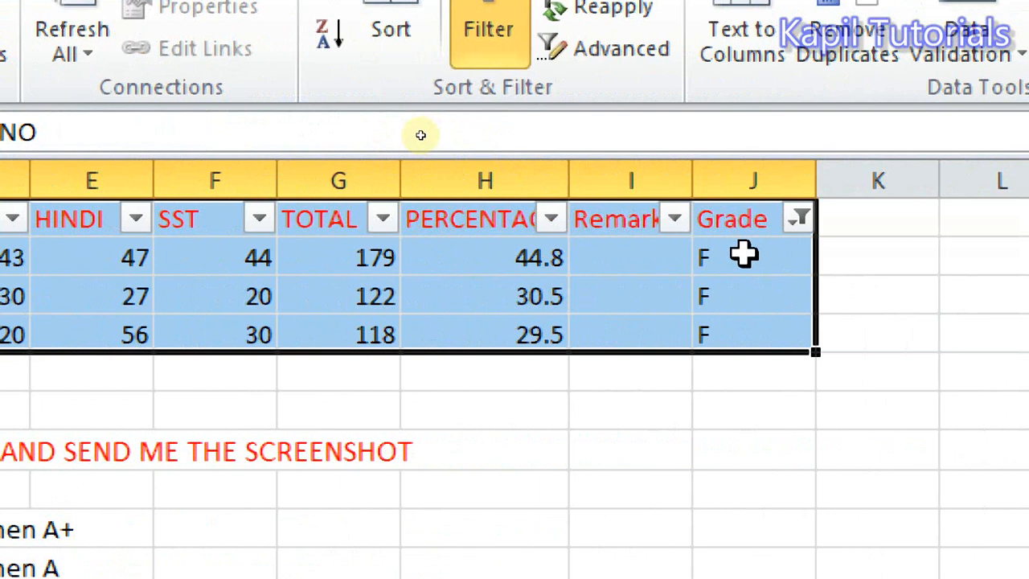
- Change the Grade filter to show only grade B, leaving F unselected
{"action": "left_click", "coordinate": [799, 218]}
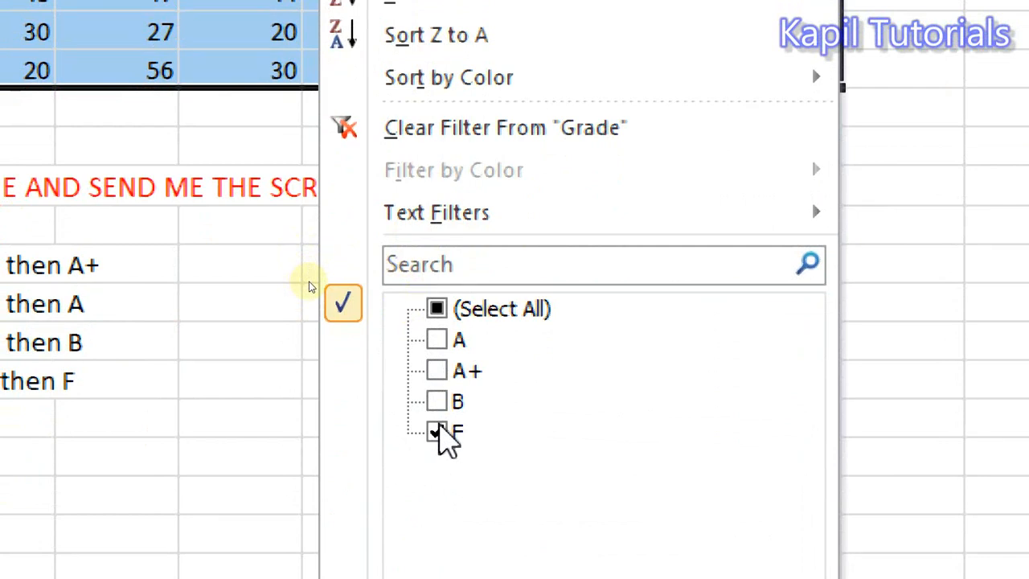
{"action": "left_click", "coordinate": [440, 402]}
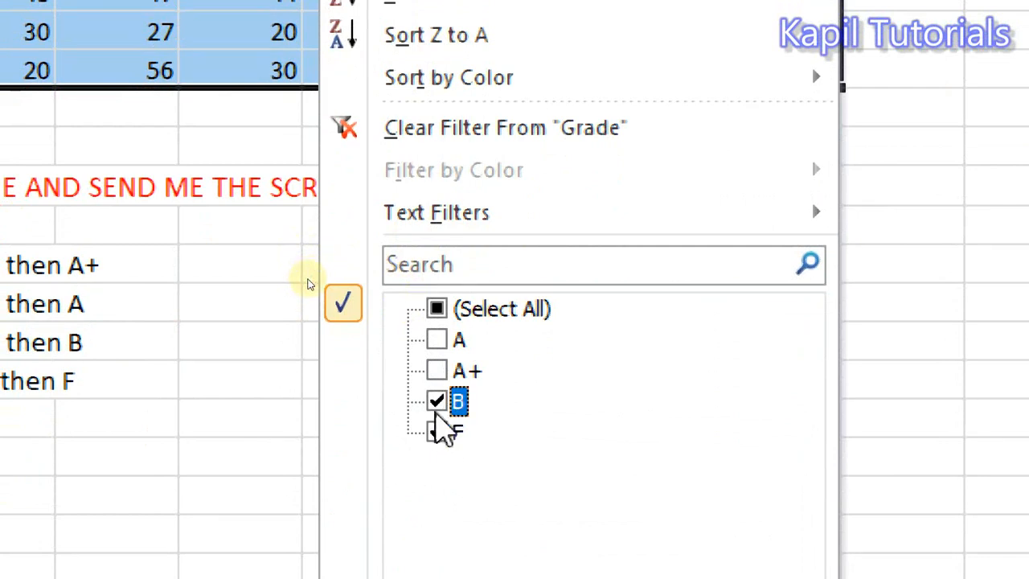
{"action": "left_click", "coordinate": [436, 431]}
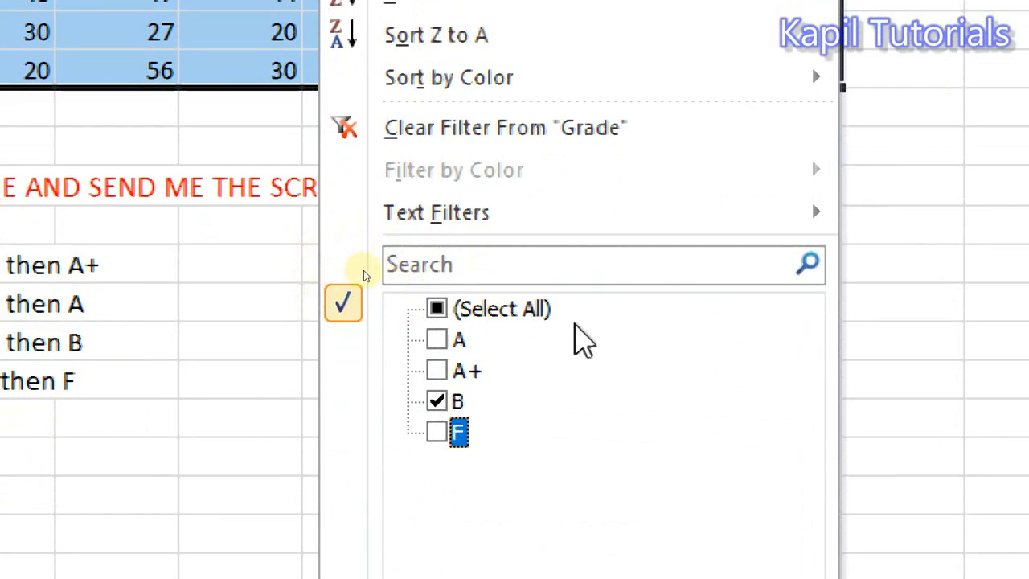
{"action": "left_click", "coordinate": [590, 578]}
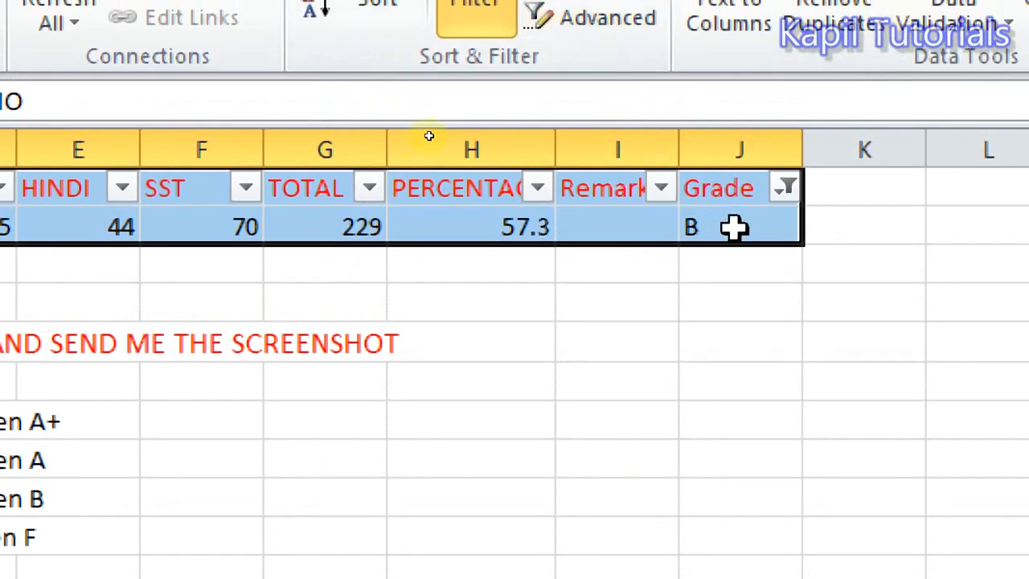
- Extend the Grade filter to show both grades B and F, and clear the filter from the Grade column
{"action": "left_click", "coordinate": [787, 188]}
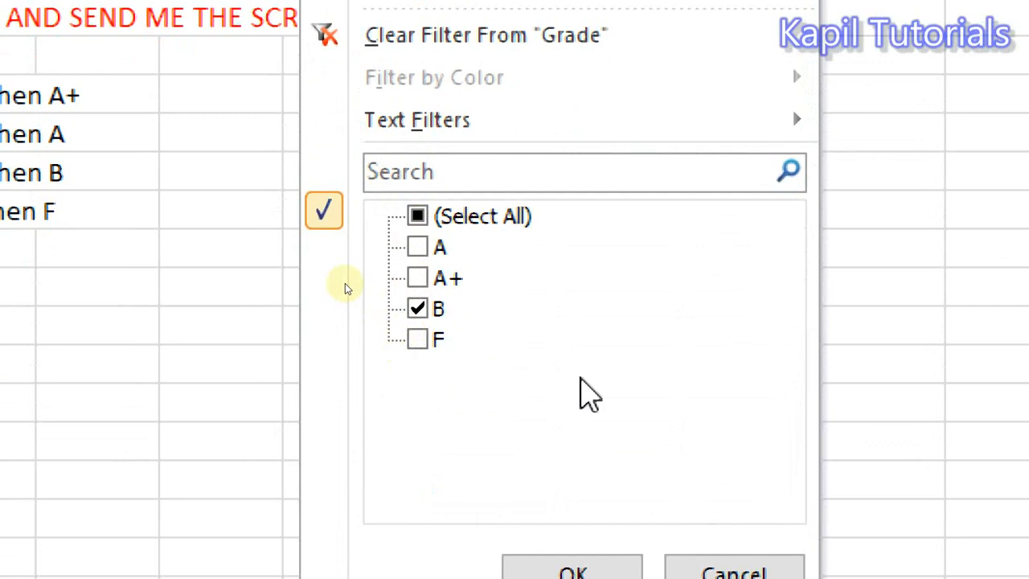
{"action": "left_click", "coordinate": [417, 339]}
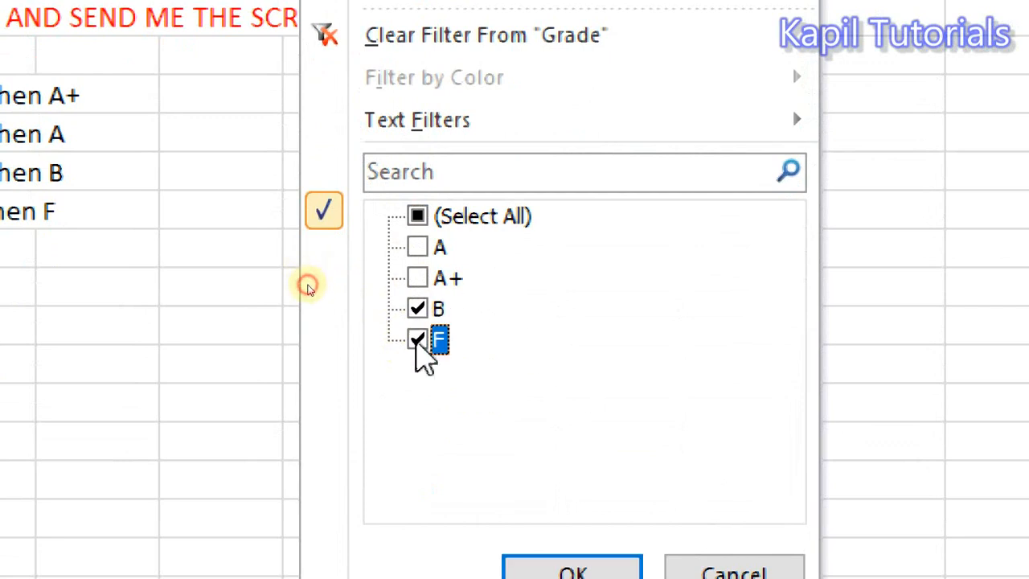
{"action": "left_click", "coordinate": [572, 573]}
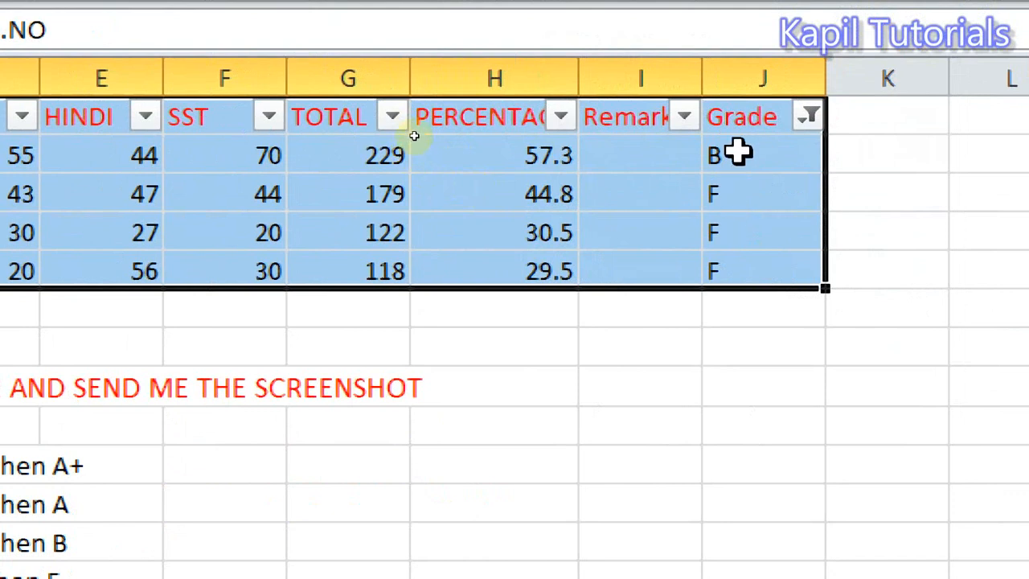
{"action": "left_click", "coordinate": [812, 114]}
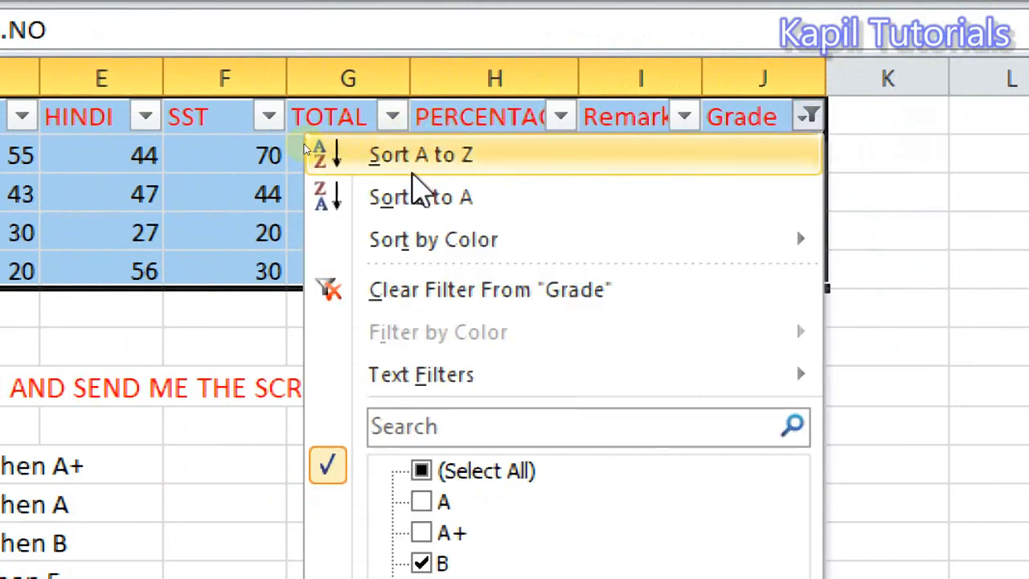
{"action": "left_click", "coordinate": [460, 294]}
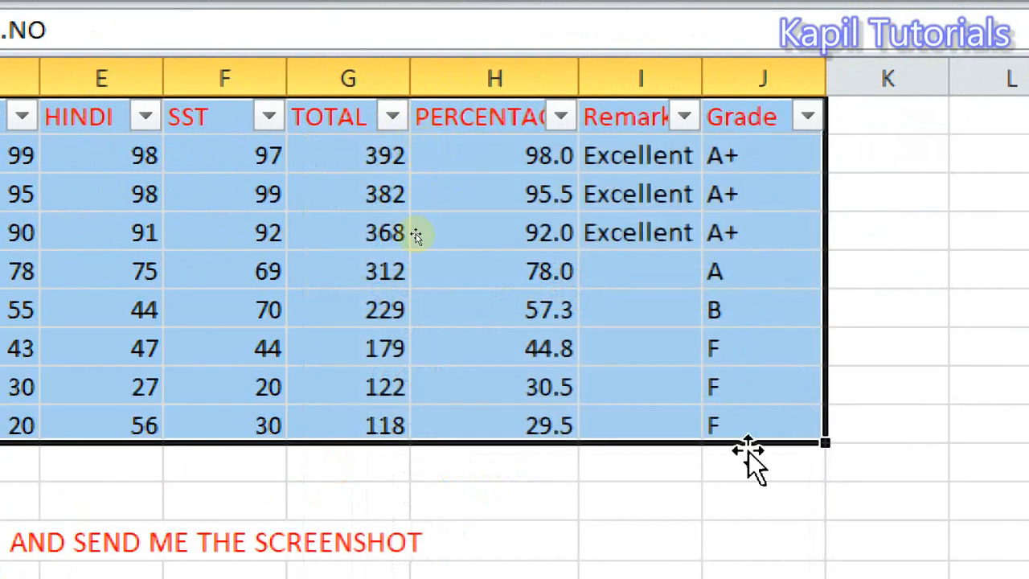
- Examine the text filter options and the custom filter conditions for the Grade column without applying any
{"action": "left_click", "coordinate": [807, 117]}
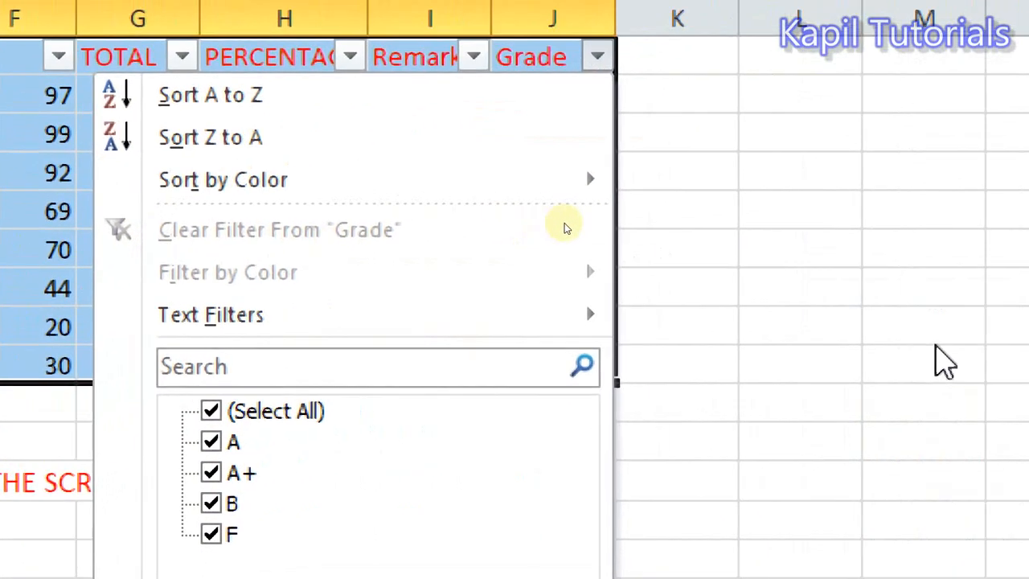
{"action": "mouse_move", "coordinate": [790, 300]}
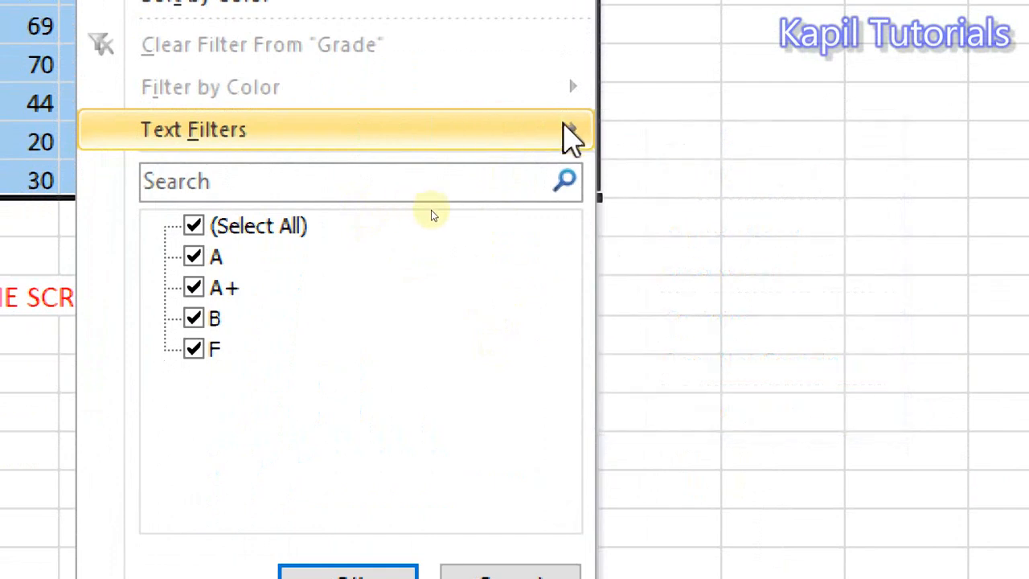
{"action": "mouse_move", "coordinate": [571, 145]}
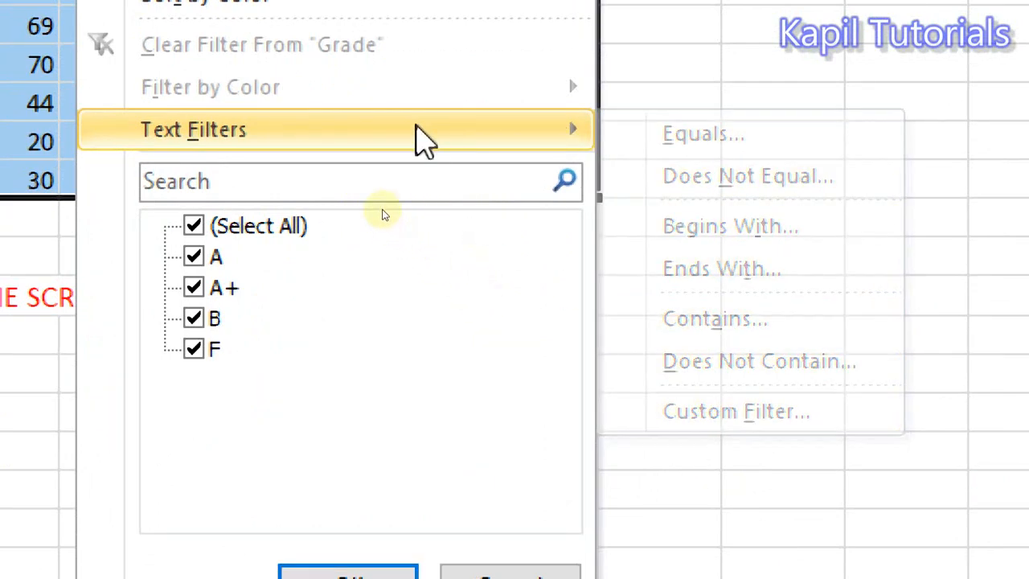
{"action": "left_click", "coordinate": [759, 413]}
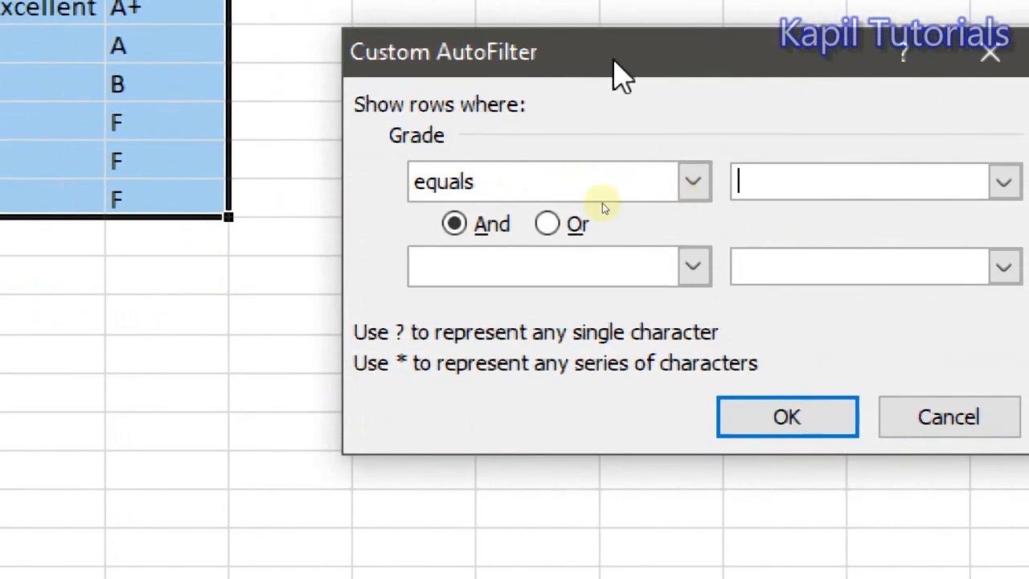
{"action": "left_click", "coordinate": [948, 418]}
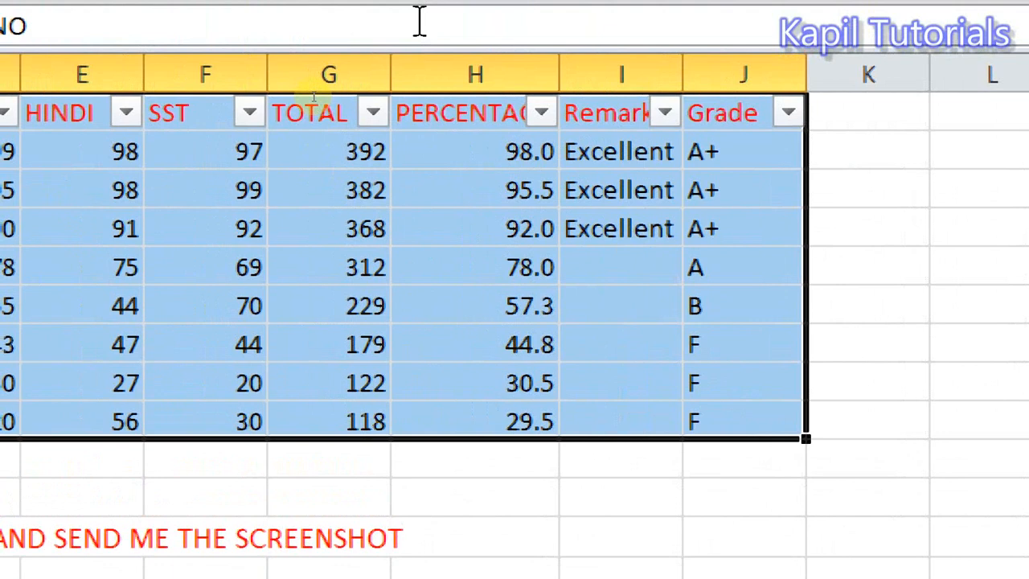
- Apply a custom number filter to the PERCENTAGE column showing only rows where the value is greater than 90
{"action": "left_click", "coordinate": [459, 155]}
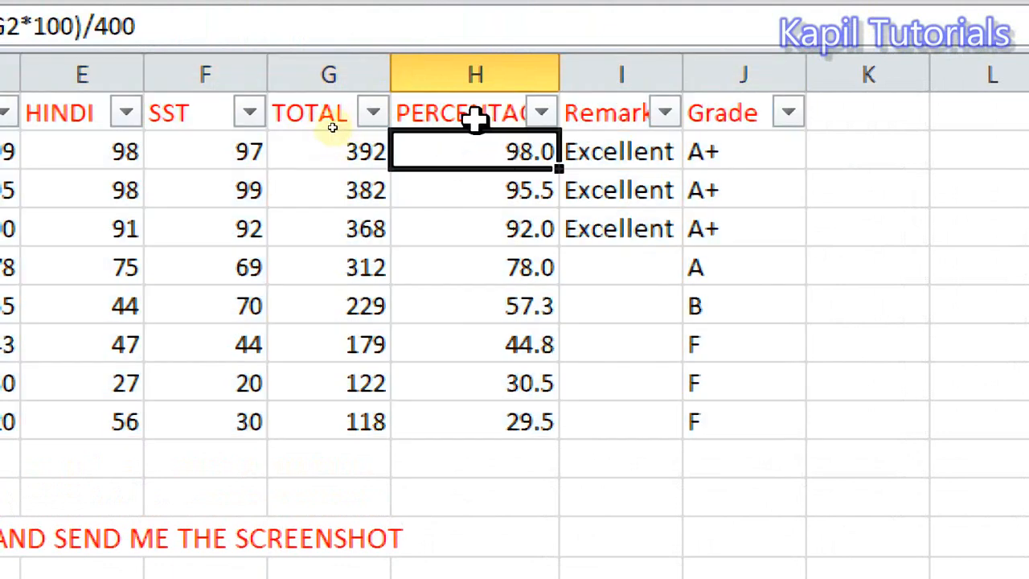
{"action": "left_click", "coordinate": [544, 111]}
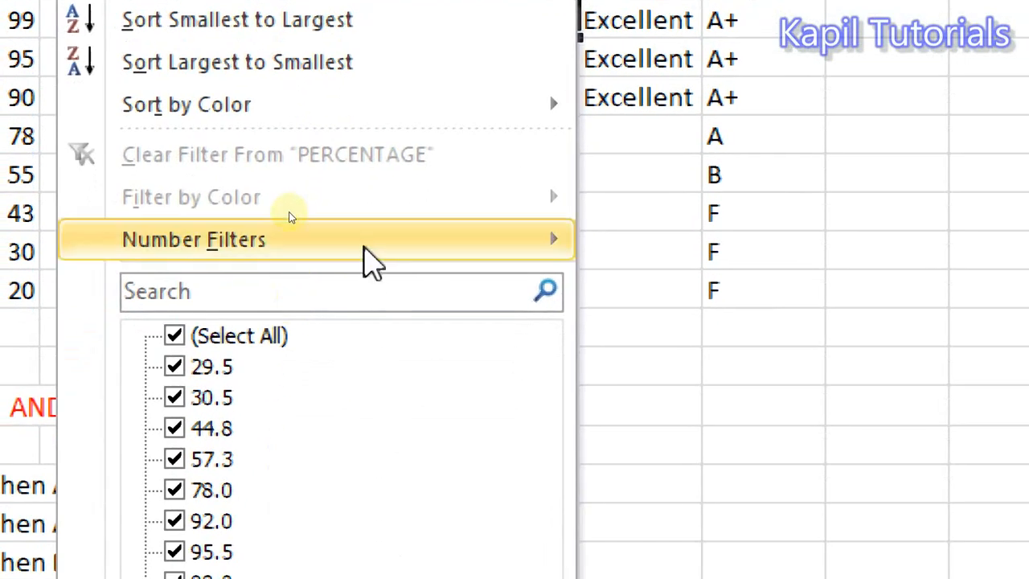
{"action": "mouse_move", "coordinate": [349, 366]}
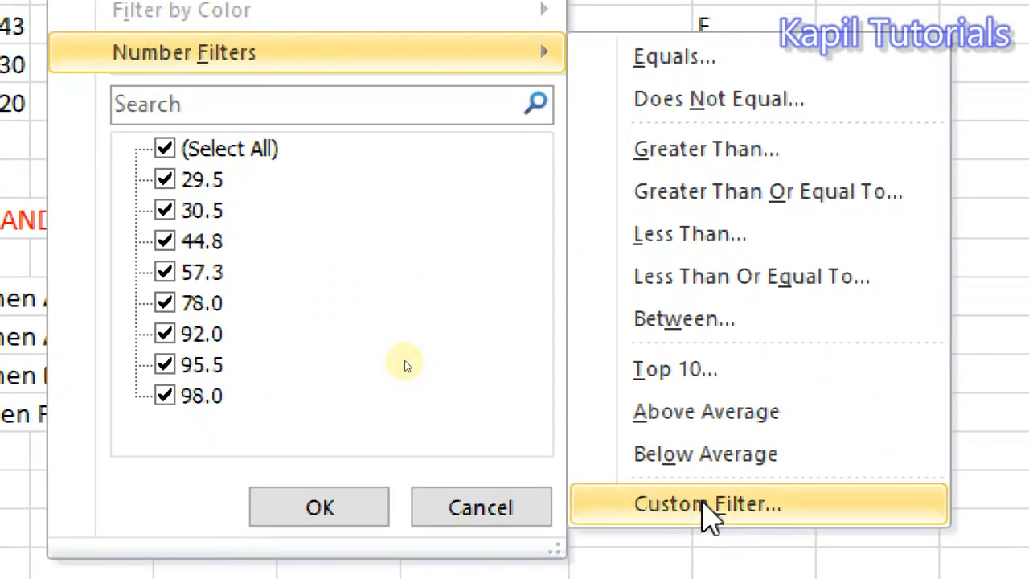
{"action": "left_click", "coordinate": [705, 506]}
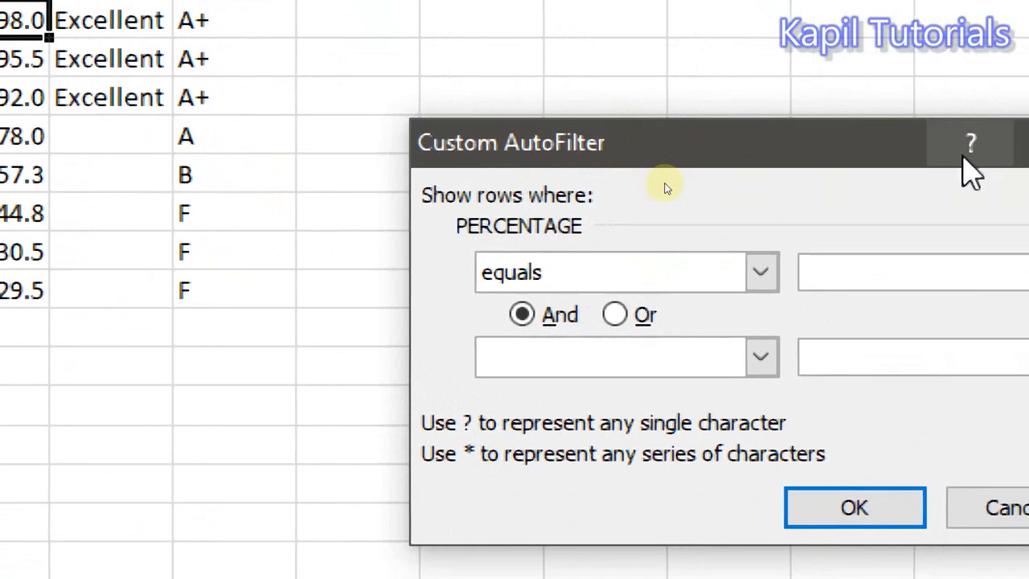
{"action": "left_click_drag", "start_coordinate": [719, 136], "coordinate": [222, 154]}
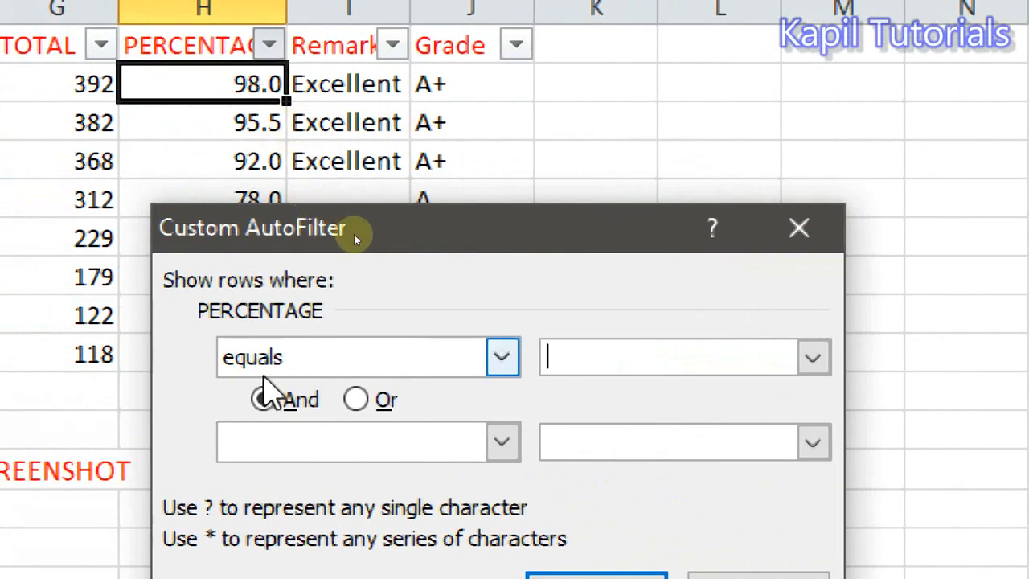
{"action": "left_click", "coordinate": [502, 360]}
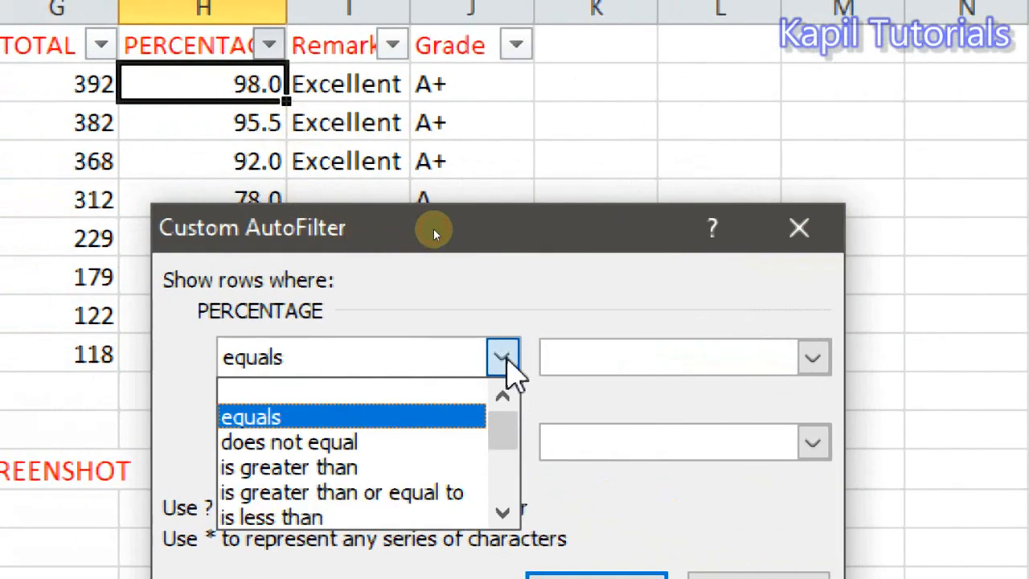
{"action": "left_click", "coordinate": [324, 473]}
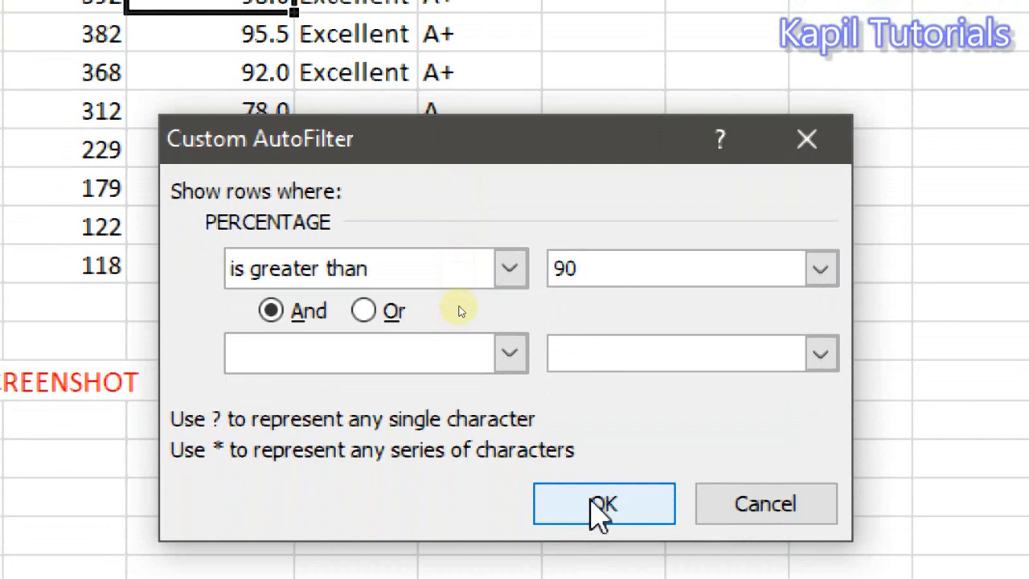
{"action": "left_click", "coordinate": [602, 505]}
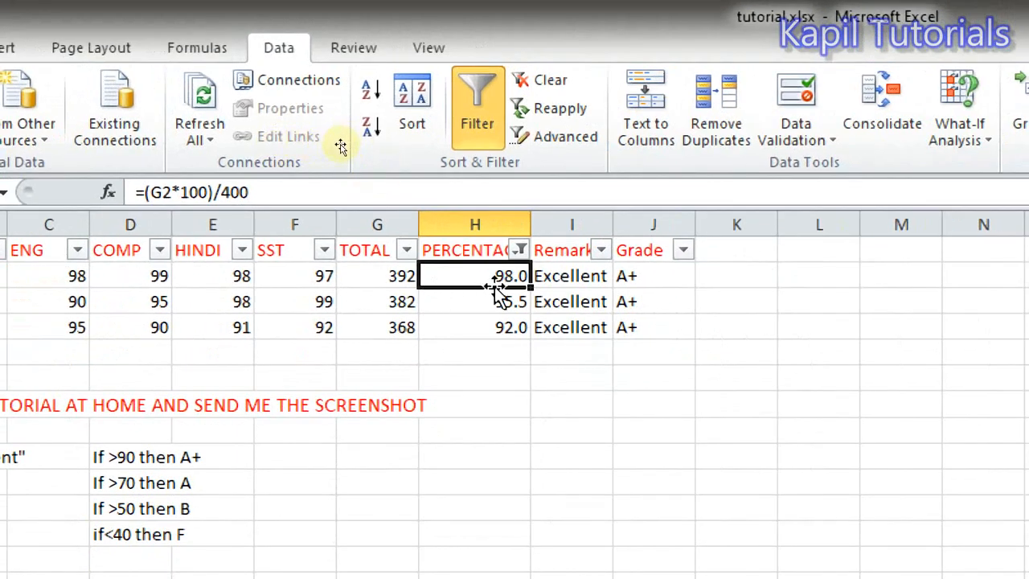
{"action": "left_click", "coordinate": [496, 302]}
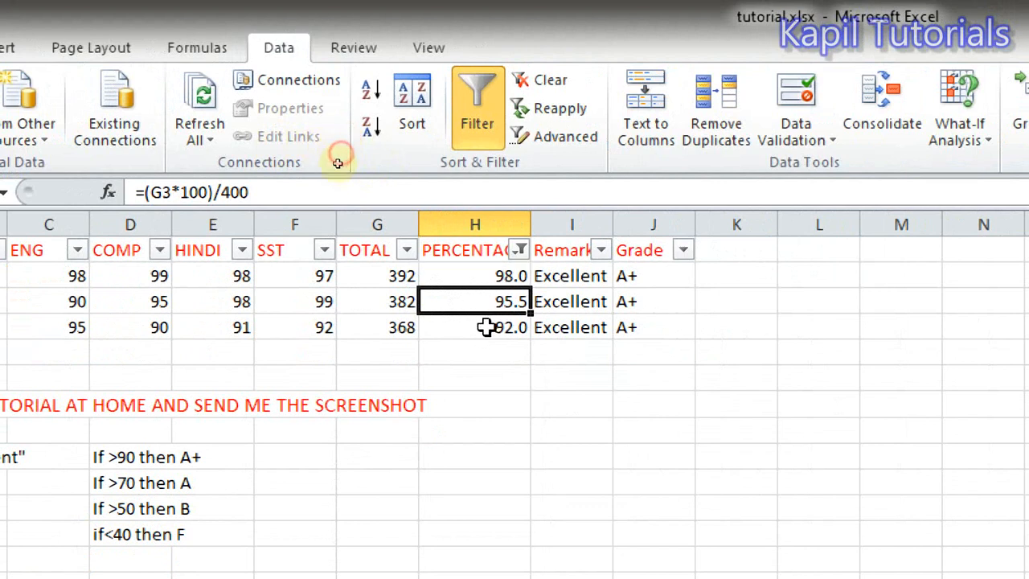
{"action": "left_click", "coordinate": [487, 322]}
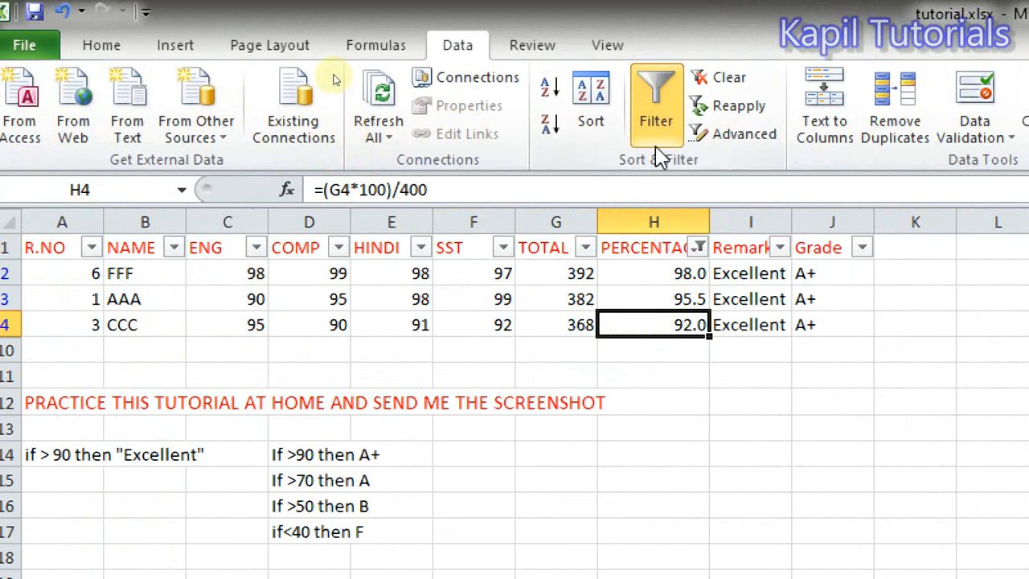
- Turn off filtering for the marks table and enable it again on the header row from R.NO to Grade
{"action": "left_click", "coordinate": [657, 121]}
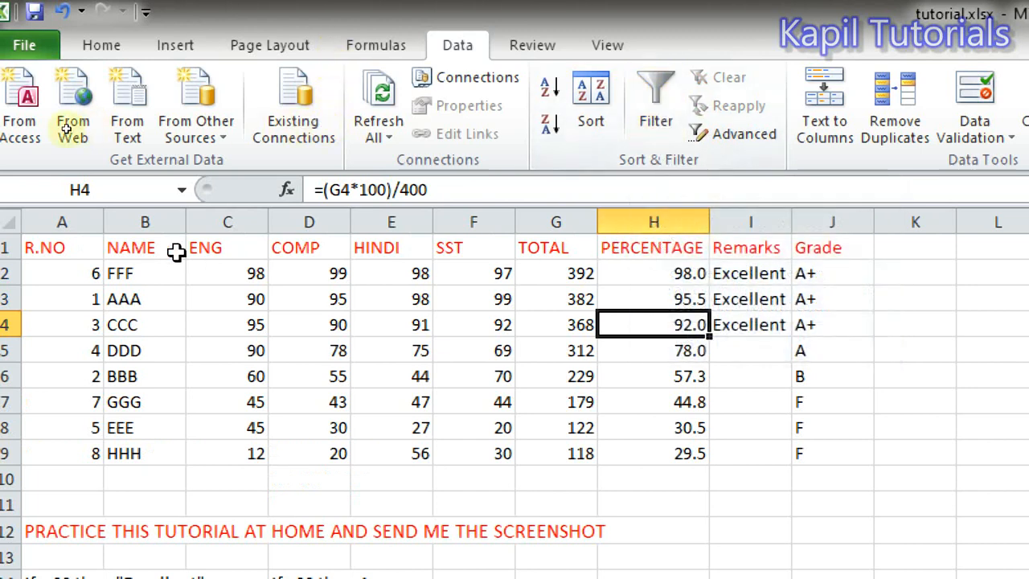
{"action": "left_click_drag", "start_coordinate": [56, 248], "coordinate": [804, 246]}
{"action": "left_click", "coordinate": [656, 97]}
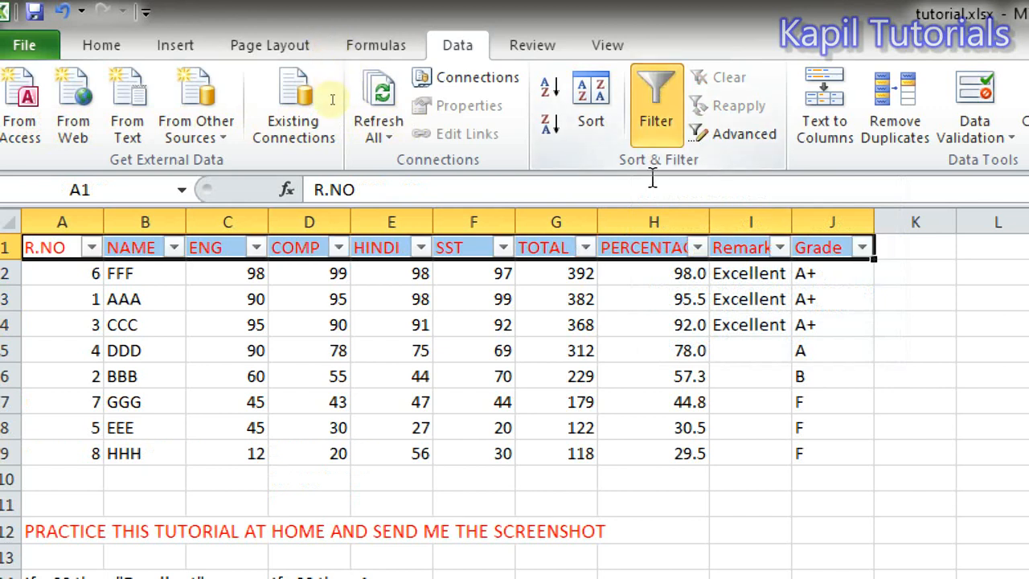
- Start a custom number filter on the TOTAL column with the first condition set to is greater than 300
{"action": "left_click", "coordinate": [586, 247]}
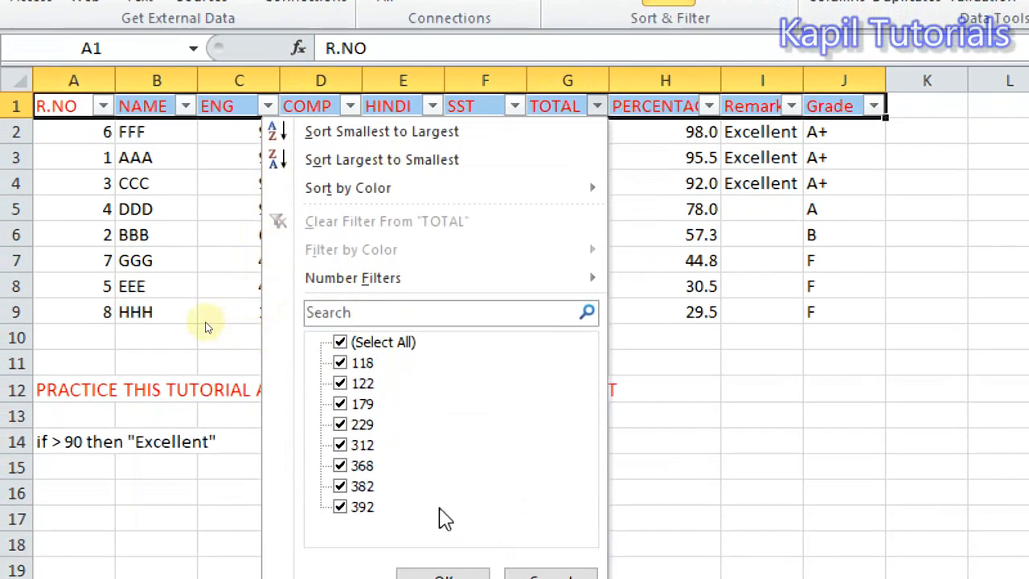
{"action": "mouse_move", "coordinate": [486, 286]}
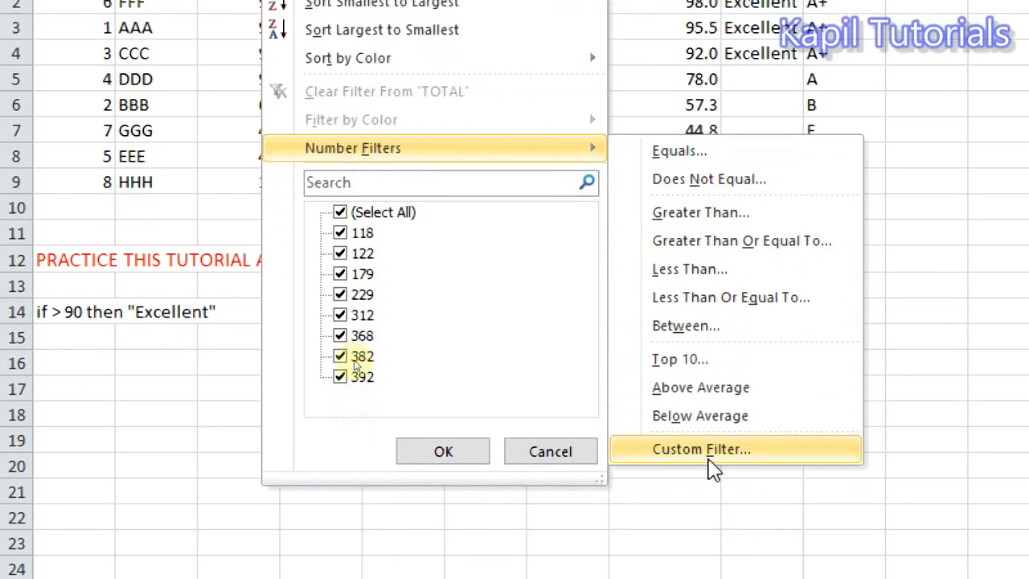
{"action": "left_click", "coordinate": [711, 576]}
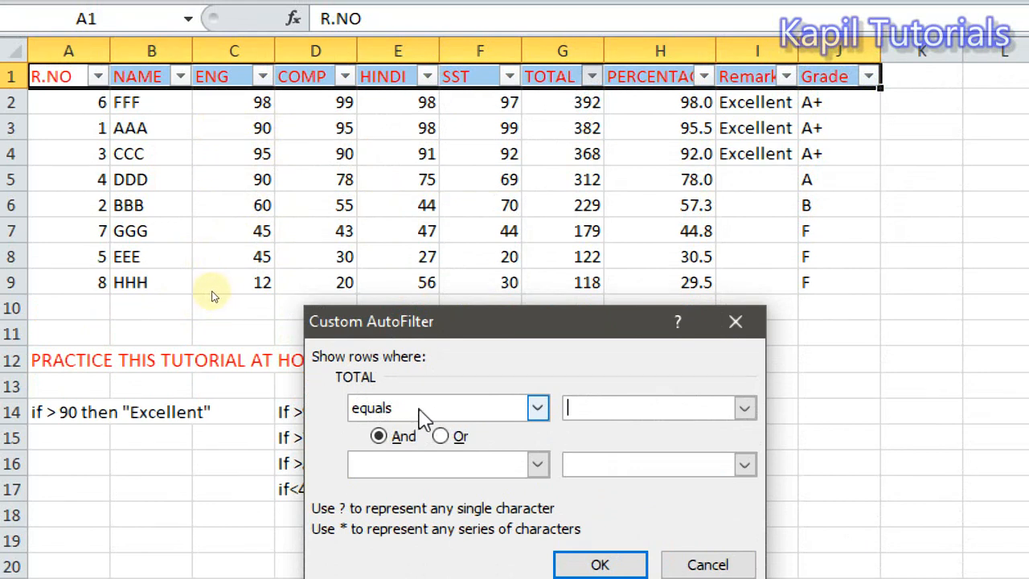
{"action": "left_click", "coordinate": [537, 410]}
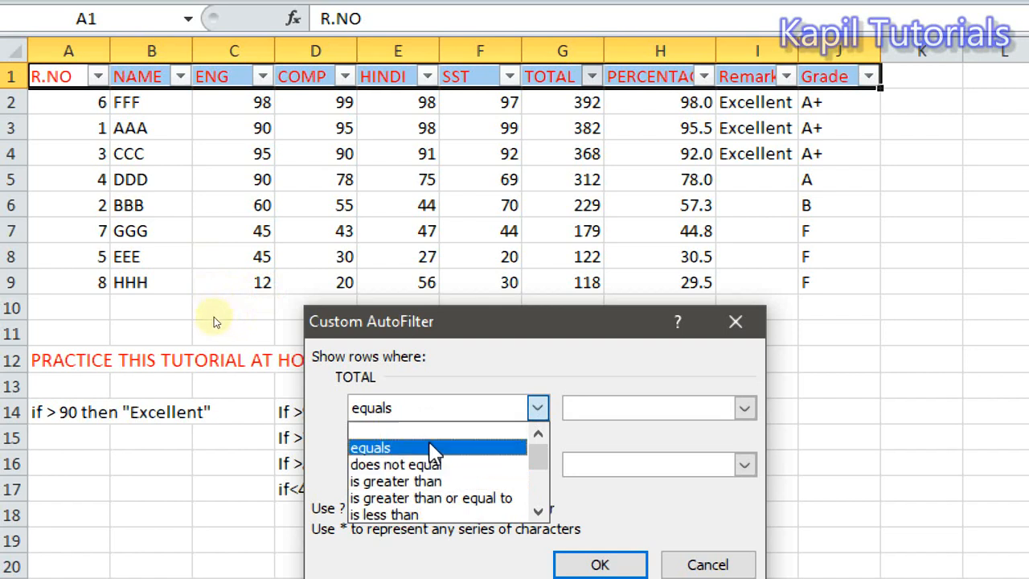
{"action": "left_click", "coordinate": [426, 482]}
{"action": "left_click", "coordinate": [636, 415]}
{"action": "type", "text": "300"}
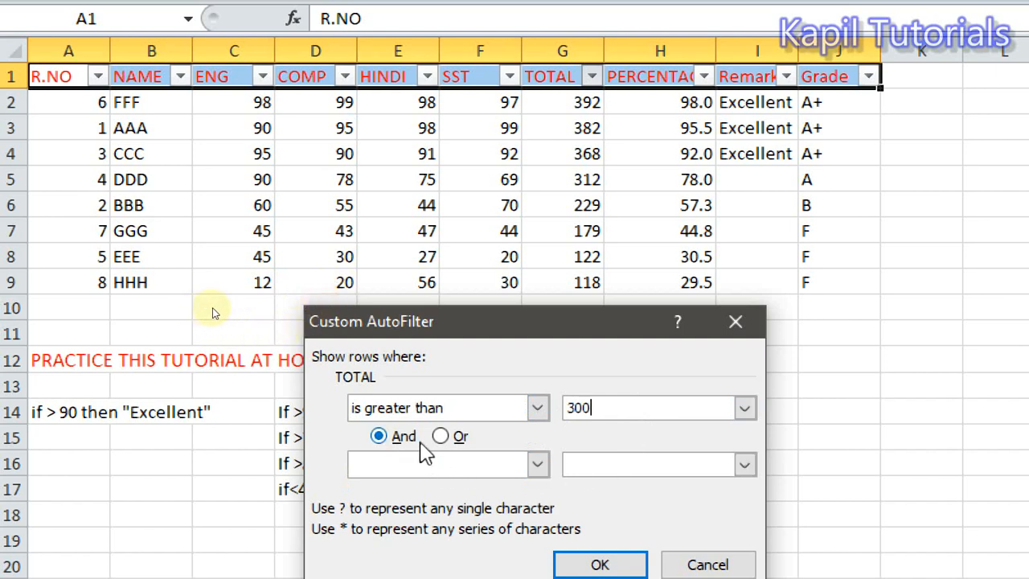
- Add the second TOTAL condition, joined by And, as is less than 390, and apply the custom filter
{"action": "left_click", "coordinate": [538, 466]}
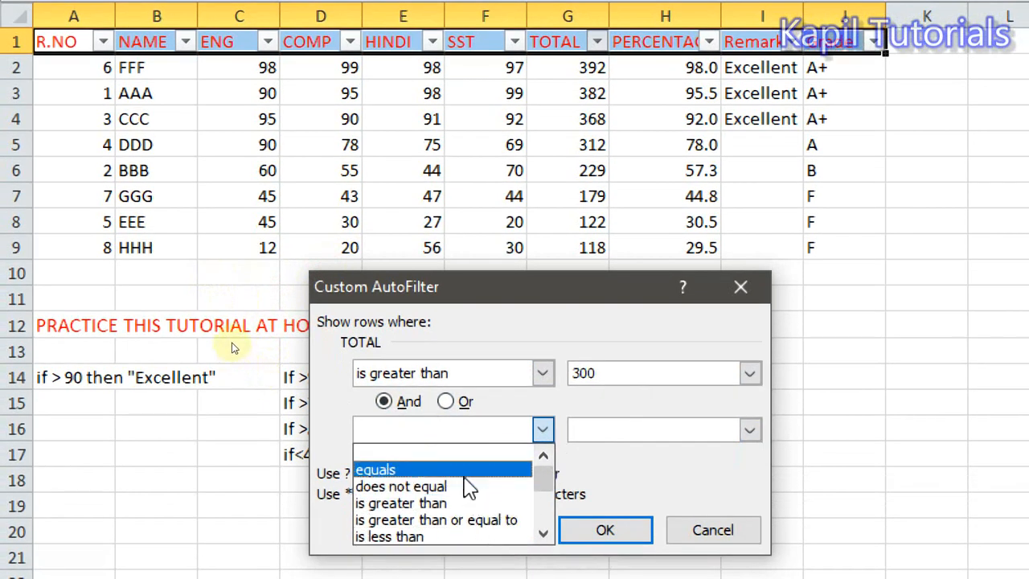
{"action": "left_click", "coordinate": [438, 535]}
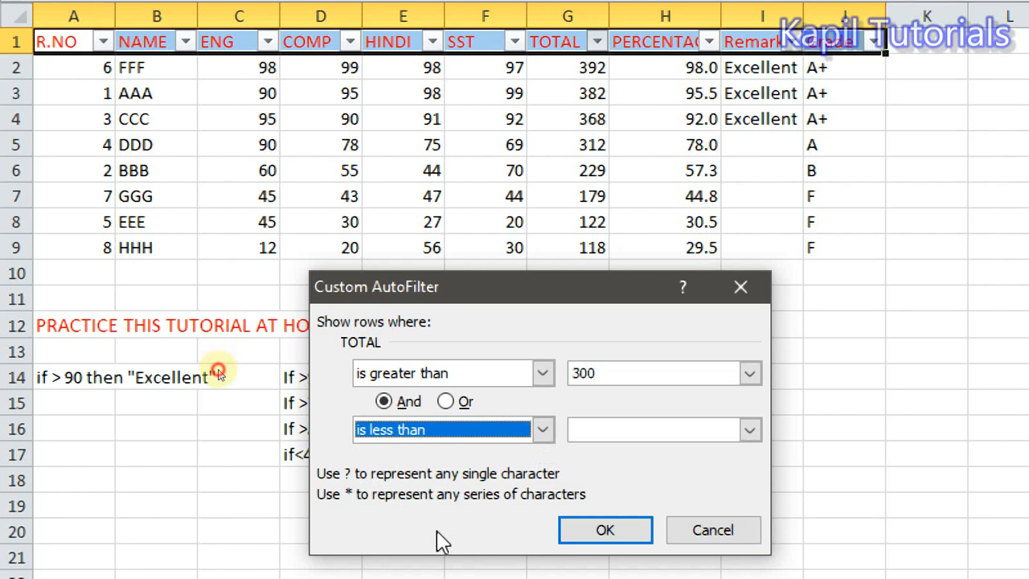
{"action": "left_click", "coordinate": [620, 430]}
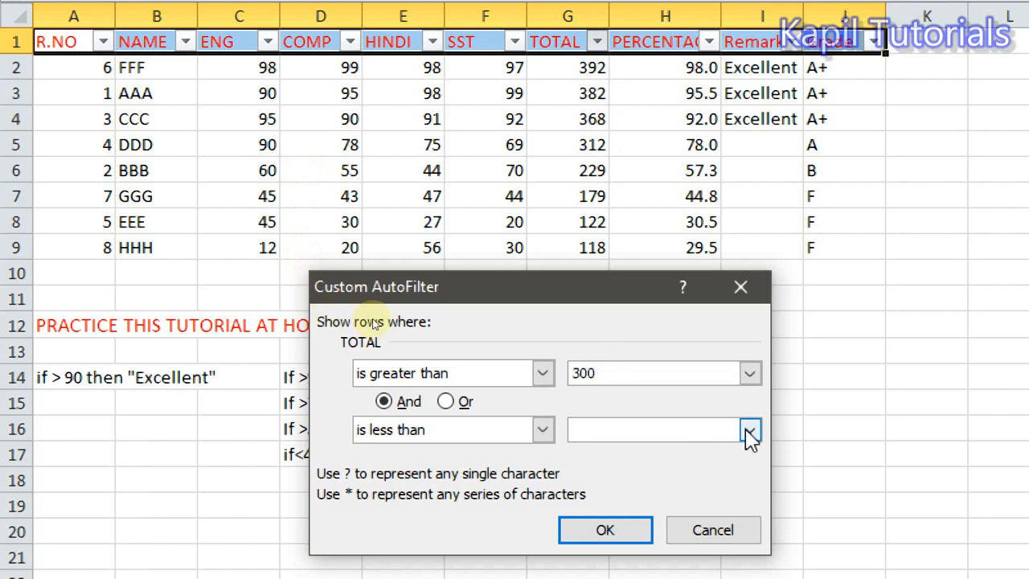
{"action": "type", "text": "90"}
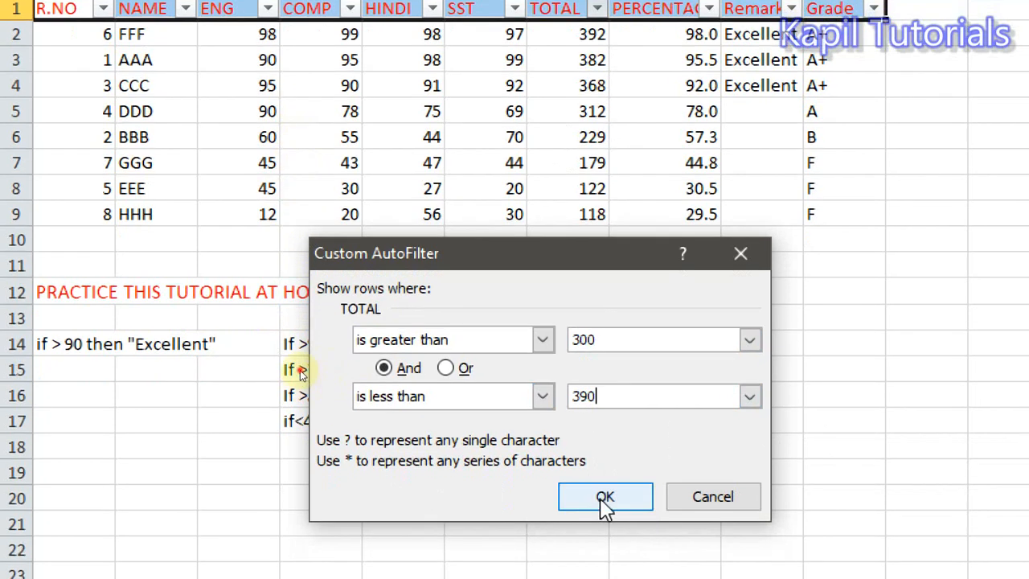
{"action": "left_click", "coordinate": [605, 529]}
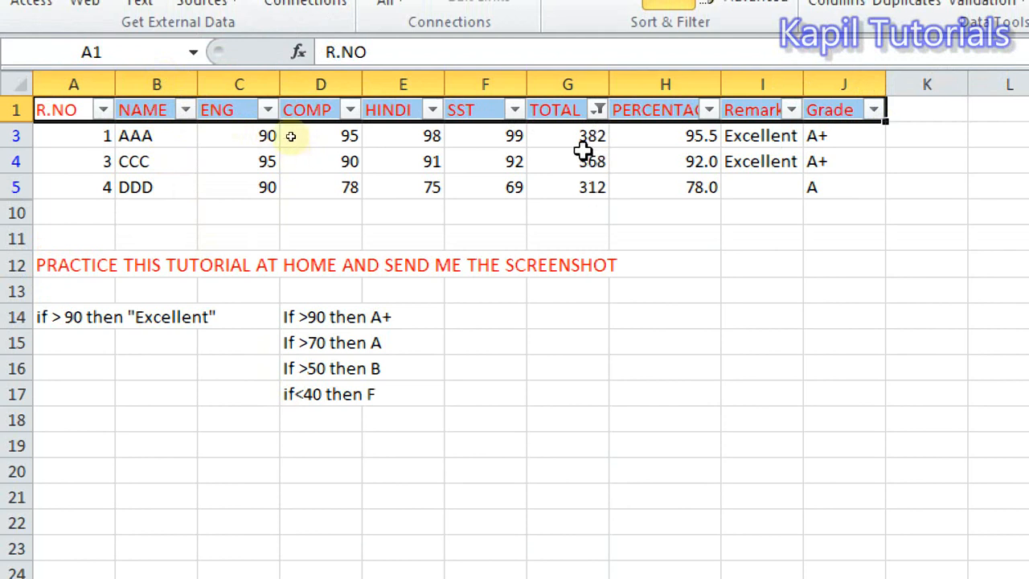
- Clear the filter from the TOTAL column and turn off filtering for the whole marks table
{"action": "left_click", "coordinate": [599, 110]}
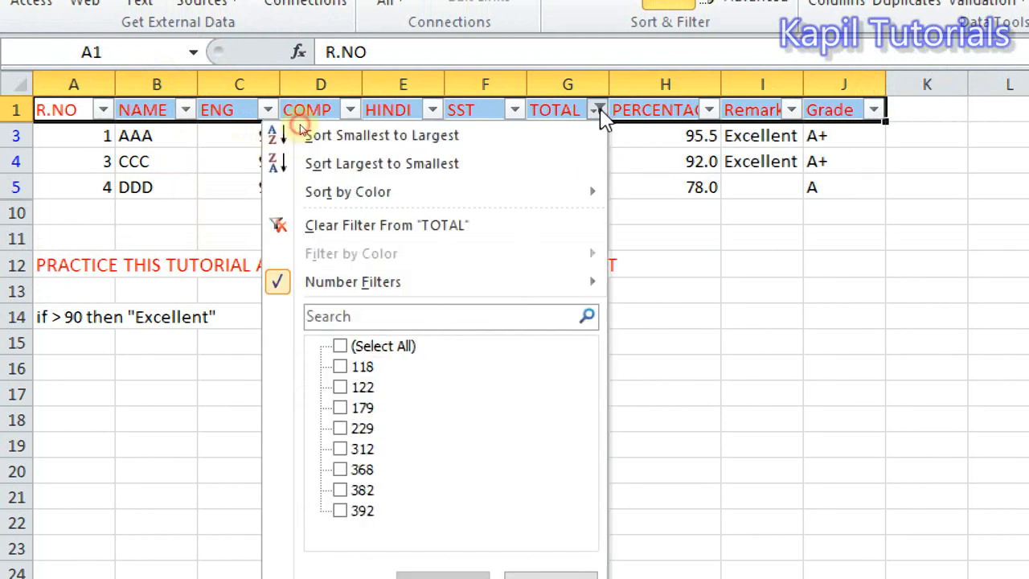
{"action": "left_click", "coordinate": [440, 228]}
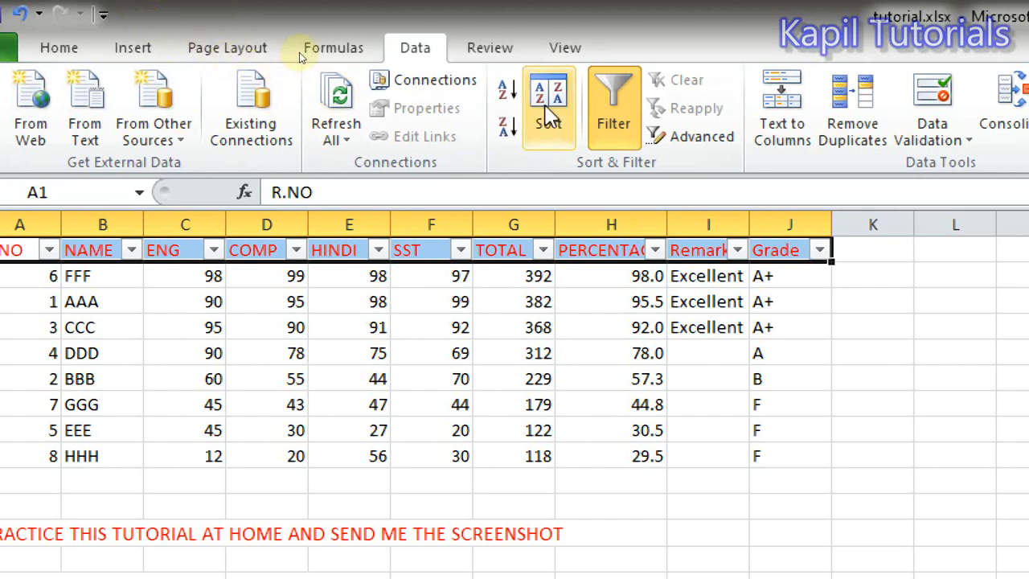
{"action": "left_click", "coordinate": [549, 109]}
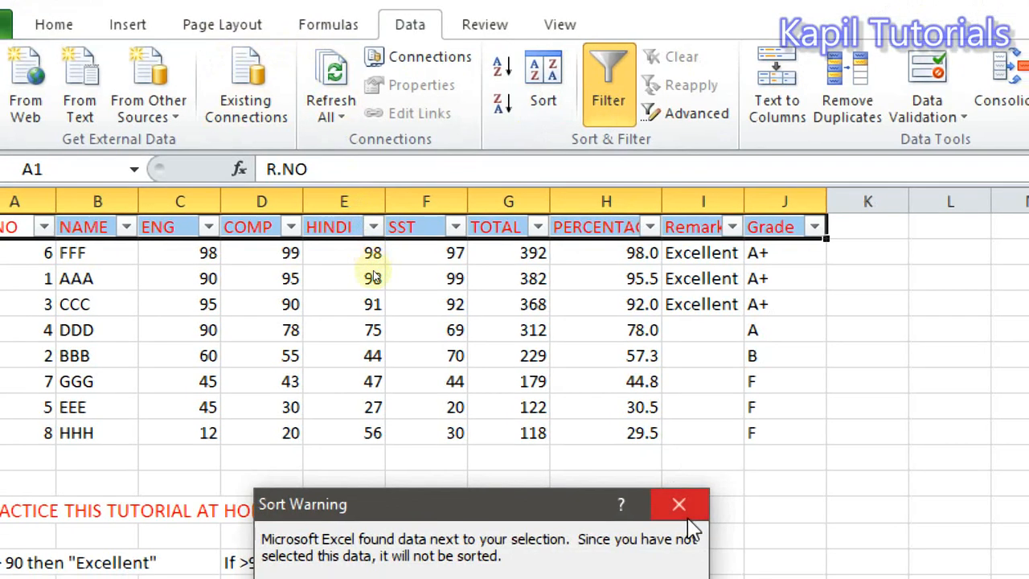
{"action": "left_click", "coordinate": [681, 528]}
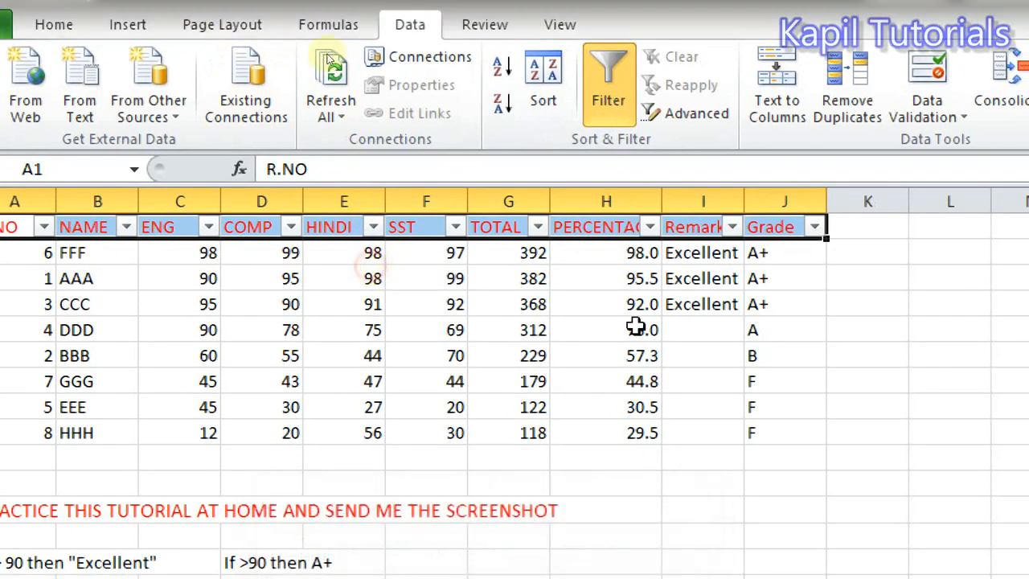
{"action": "left_click", "coordinate": [608, 89]}
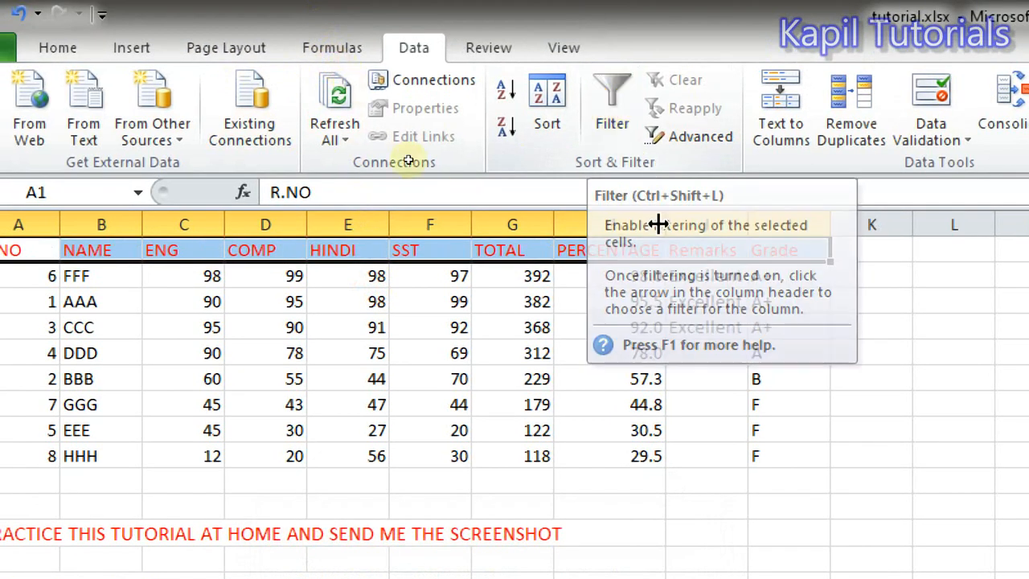
{"action": "left_click", "coordinate": [816, 482]}
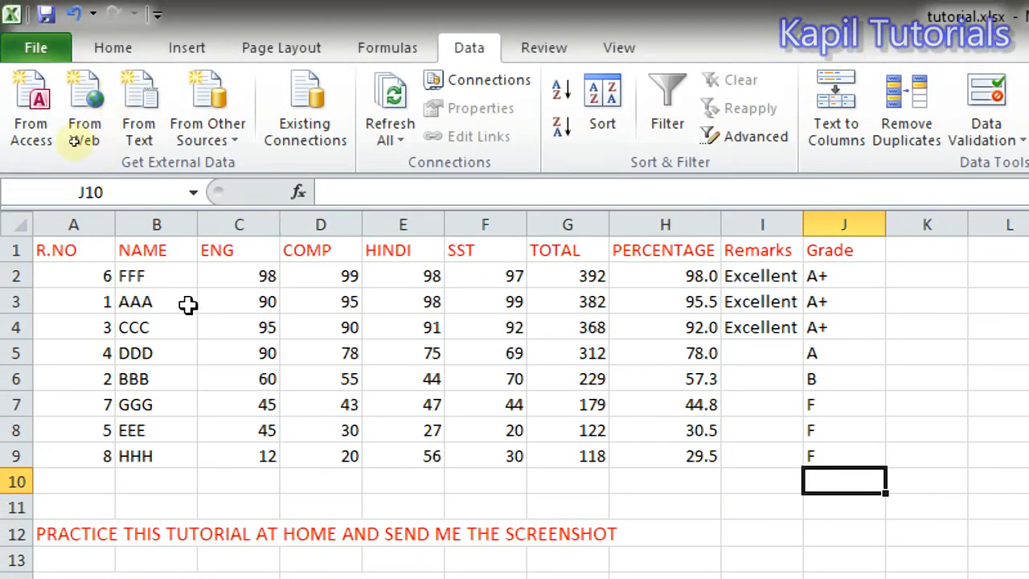
{"action": "left_click", "coordinate": [69, 252]}
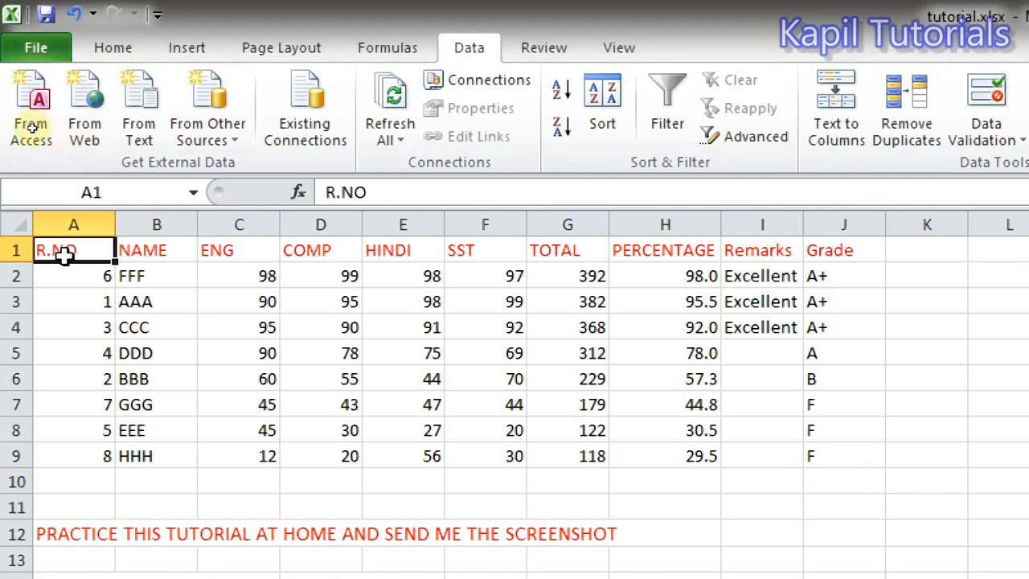